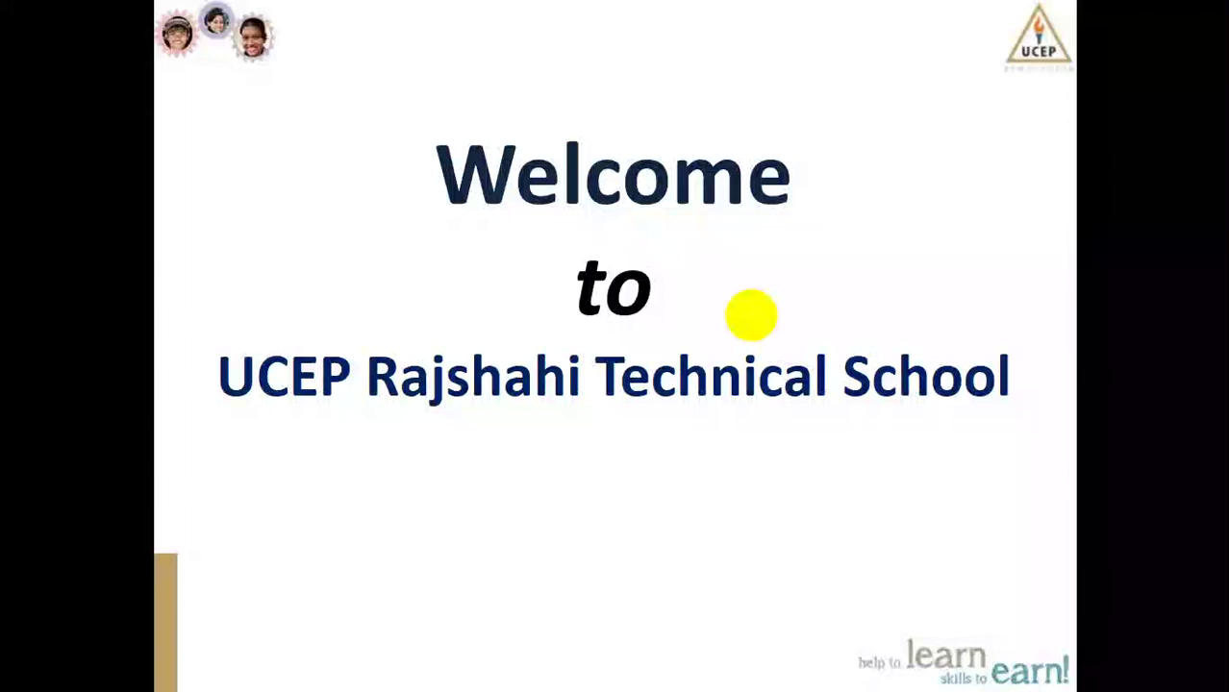
# - Advance the slideshow to the Topic slide, then launch Word from the taskbar
pyautogui.click(749, 320)
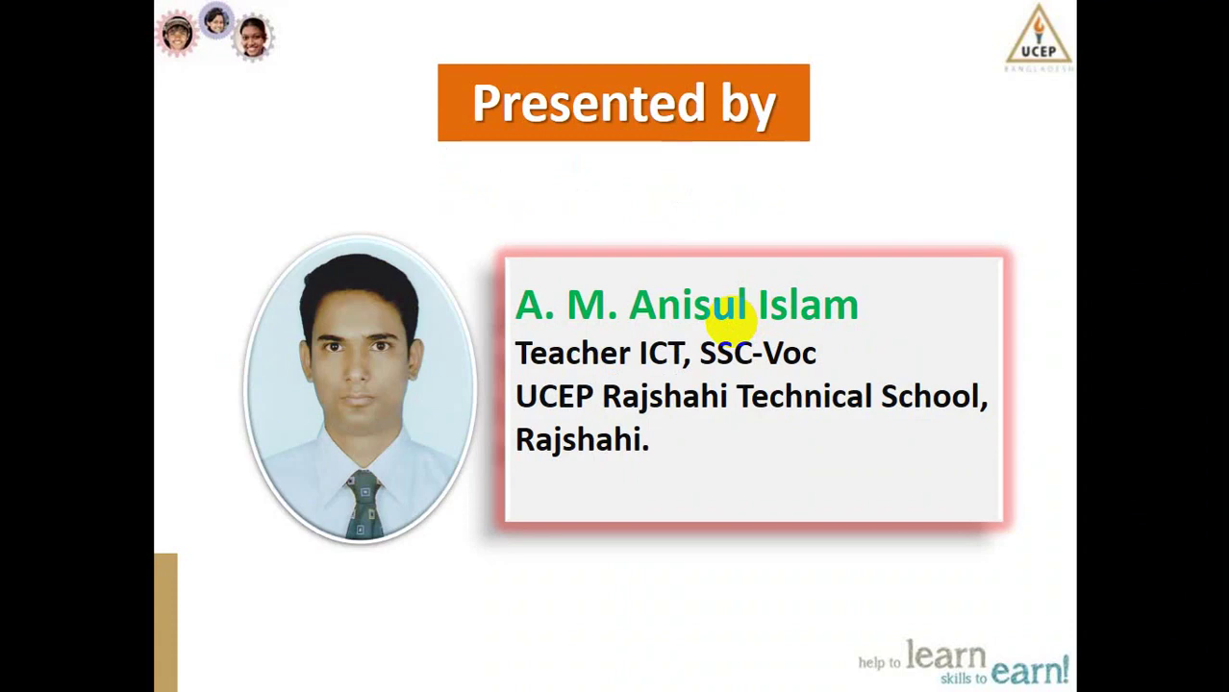
pyautogui.click(731, 320)
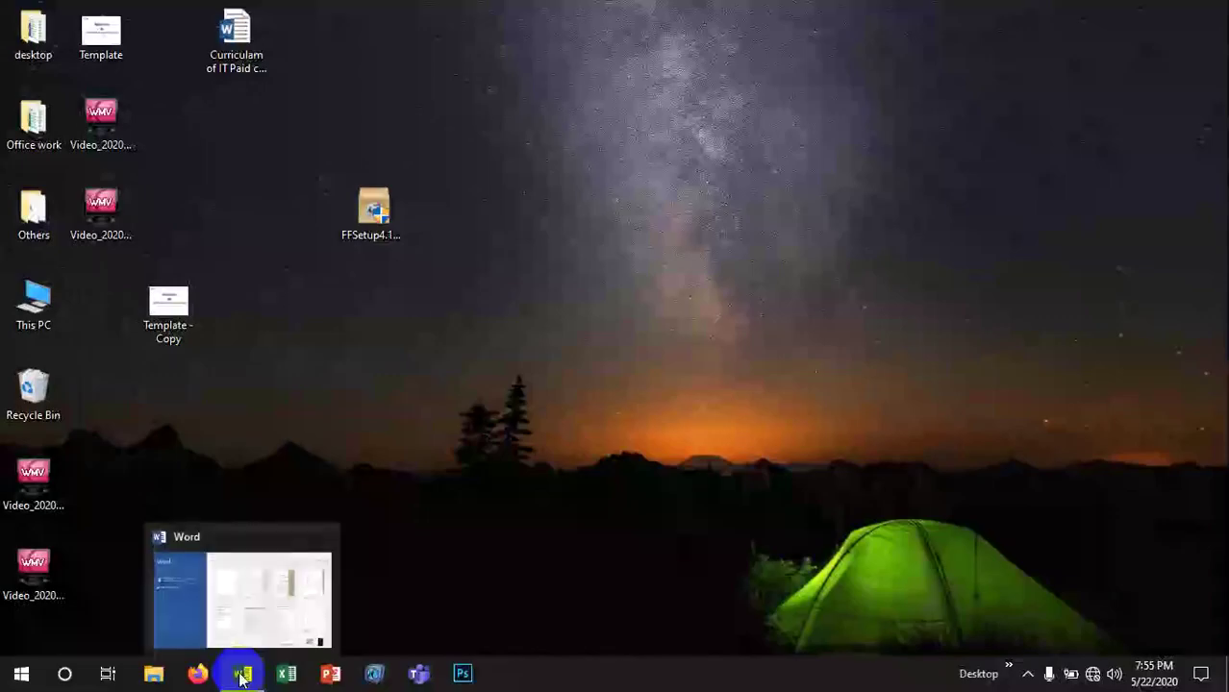
pyautogui.click(243, 674)
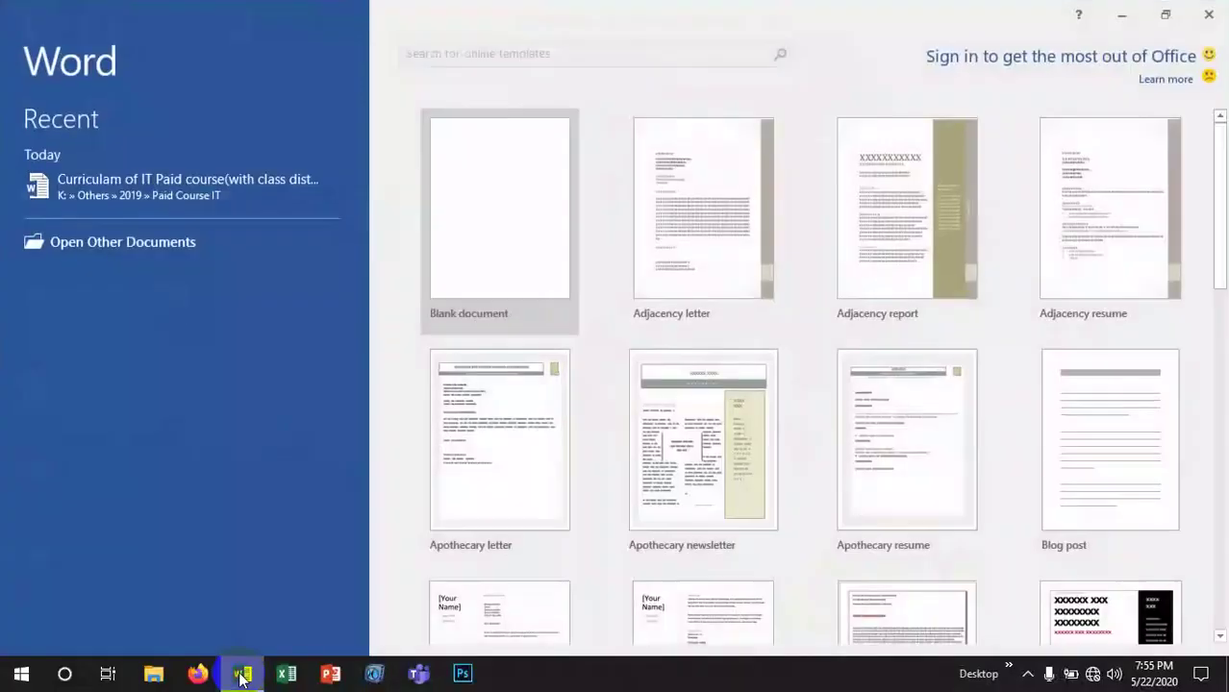
# - Create a blank document and generate five sample paragraphs with =rand()
pyautogui.click(474, 229)
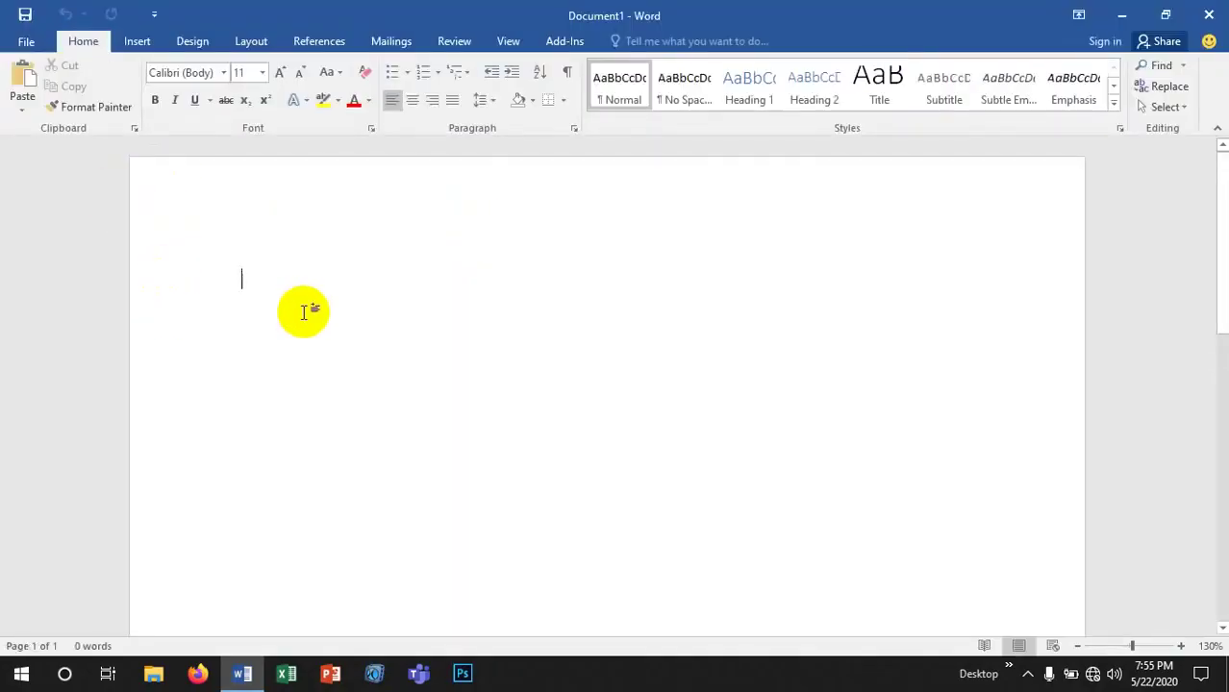
pyautogui.doubleClick(285, 287)
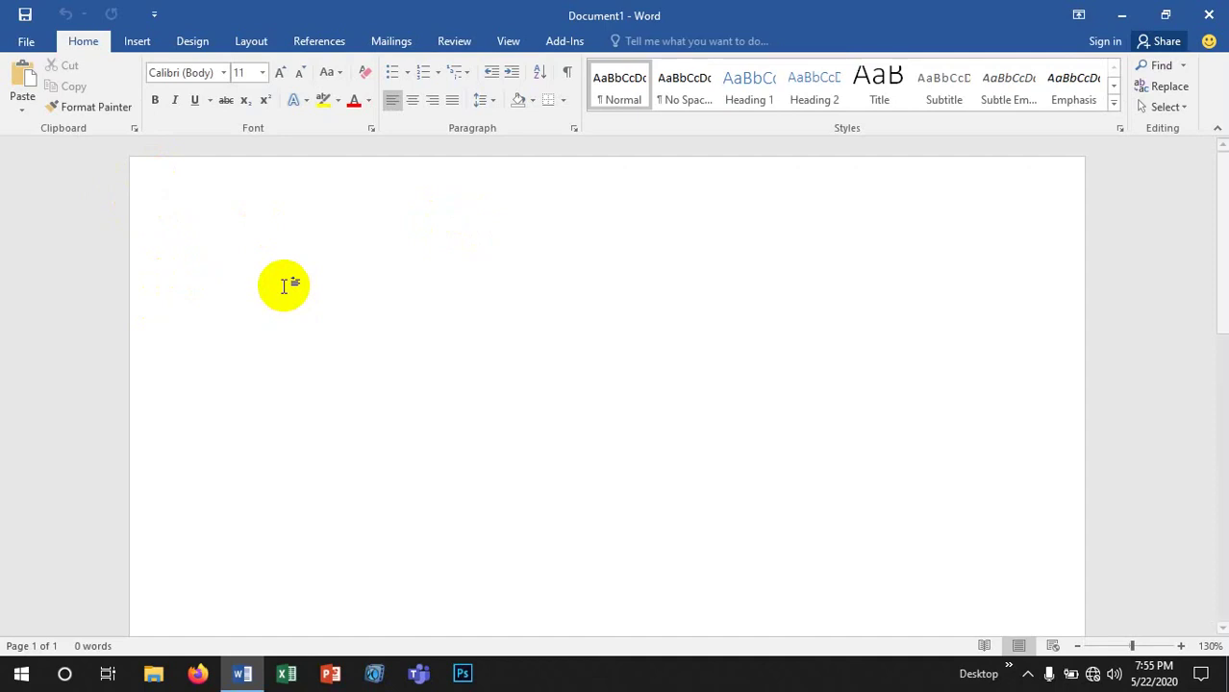
pyautogui.write('=')
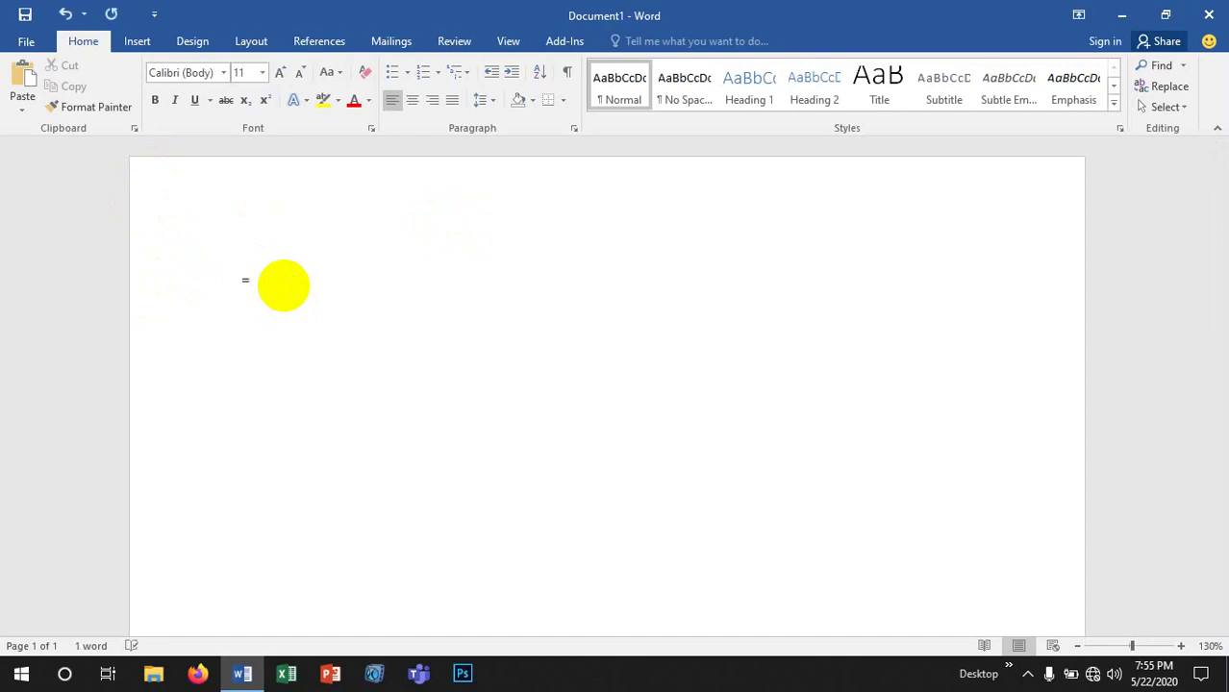
pyautogui.write('rand')
pyautogui.write('()')
pyautogui.press('Return')
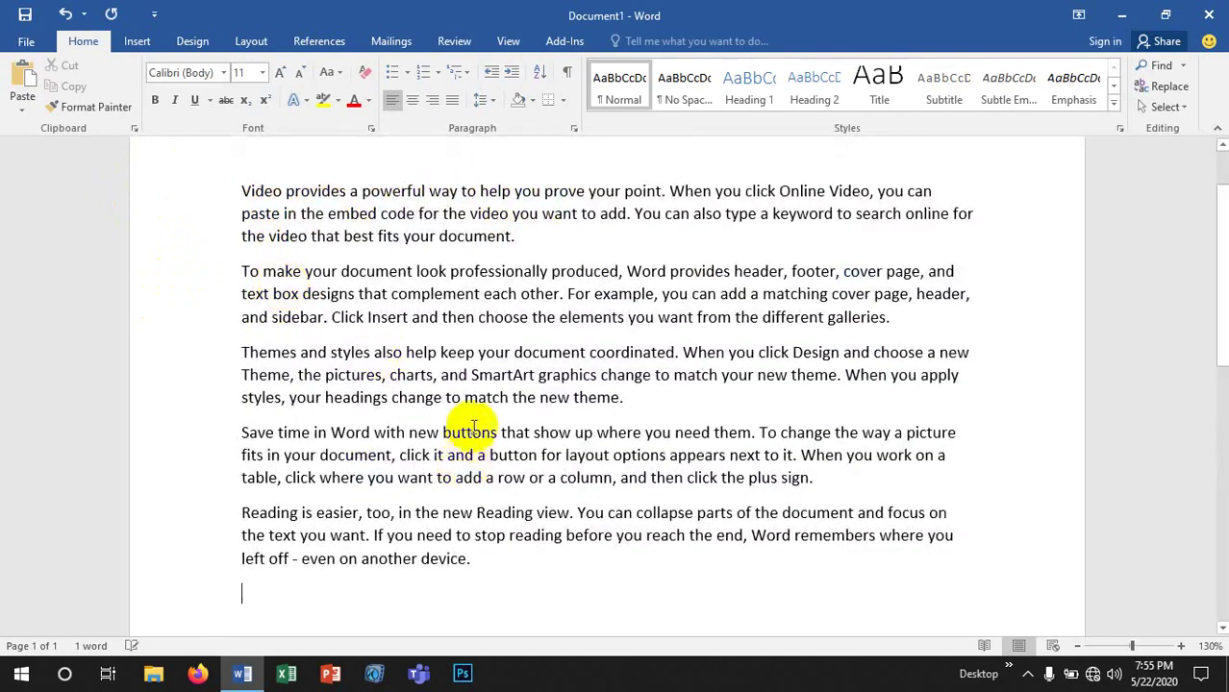
pyautogui.scroll(2, 482, 411)
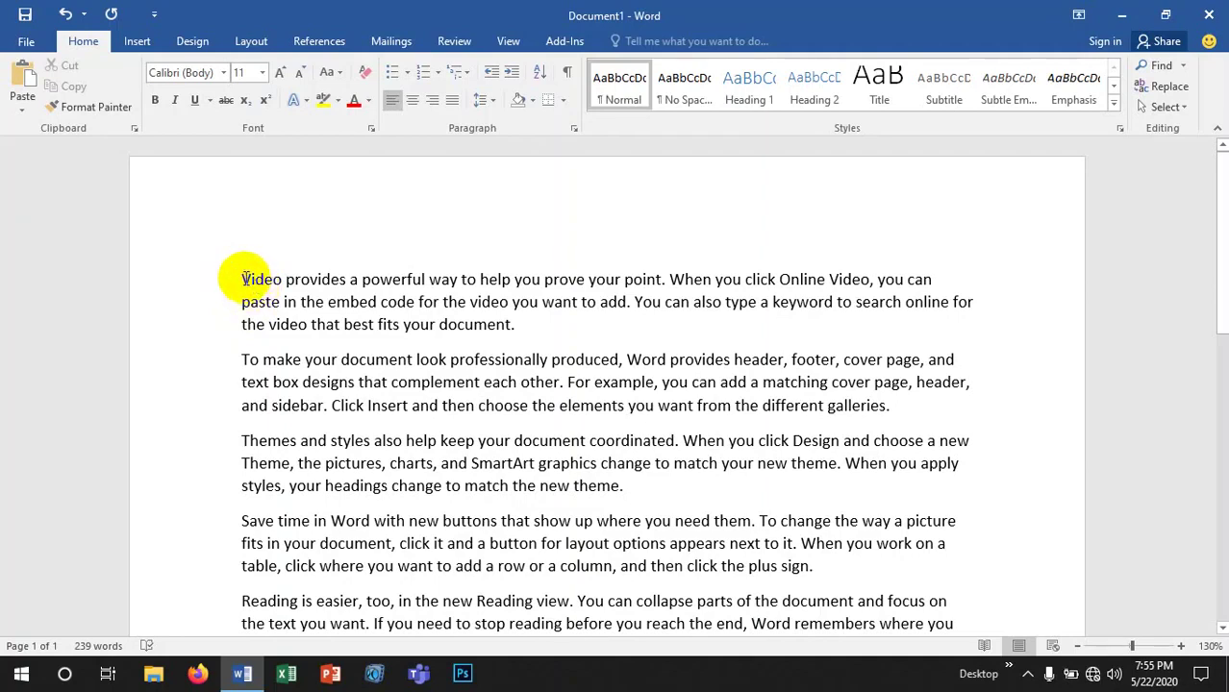
pyautogui.moveTo(244, 278); pyautogui.dragTo(668, 279)
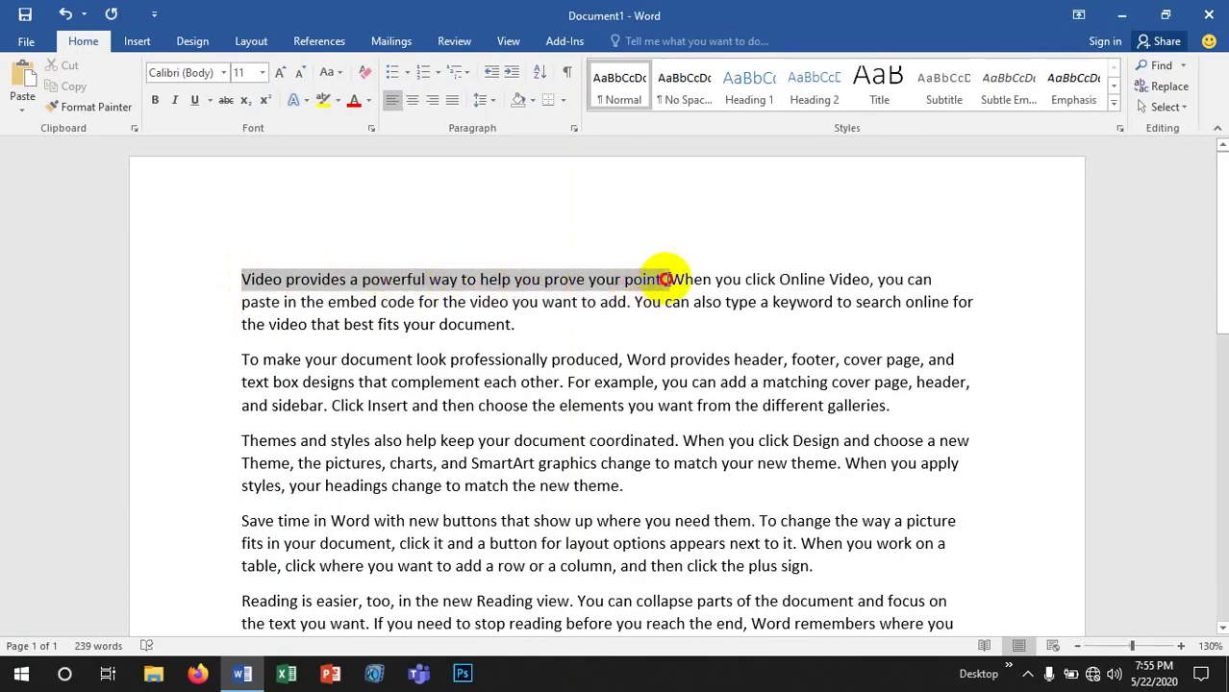
pyautogui.moveTo(668, 279)
pyautogui.mouseDown()
pyautogui.moveTo(667, 302)
pyautogui.moveTo(719, 368)
pyautogui.moveTo(727, 404)
pyautogui.moveTo(894, 411)
pyautogui.mouseUp()
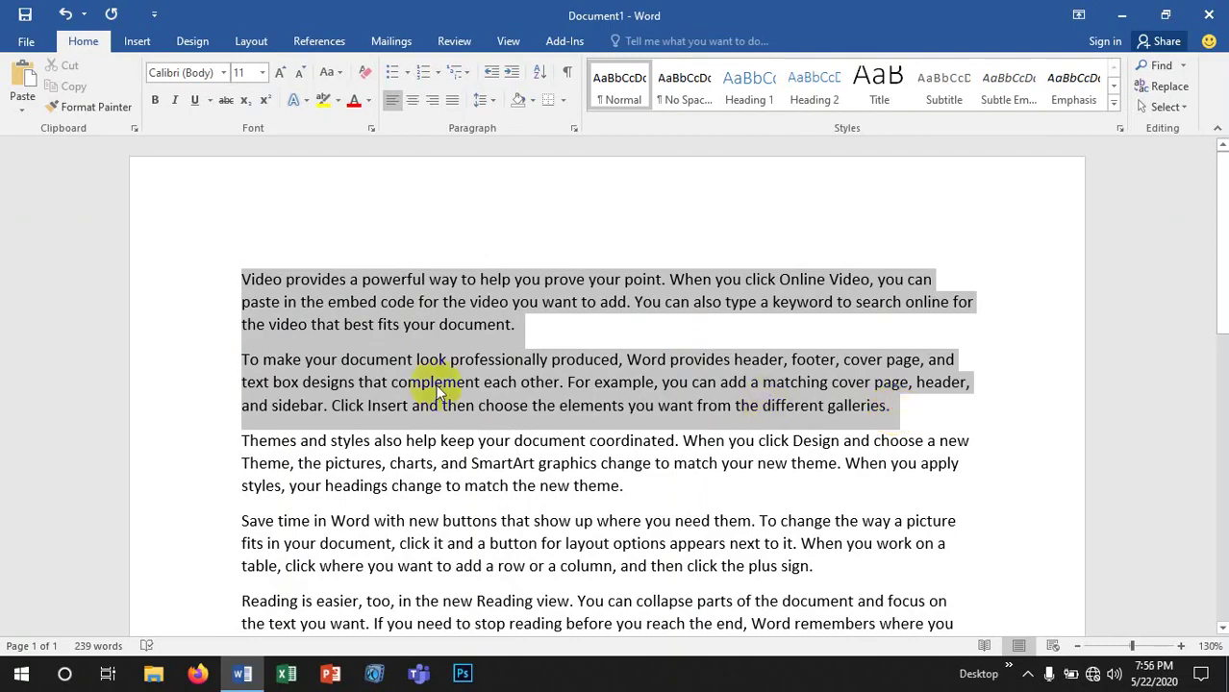
pyautogui.scroll(-1, 432, 387)
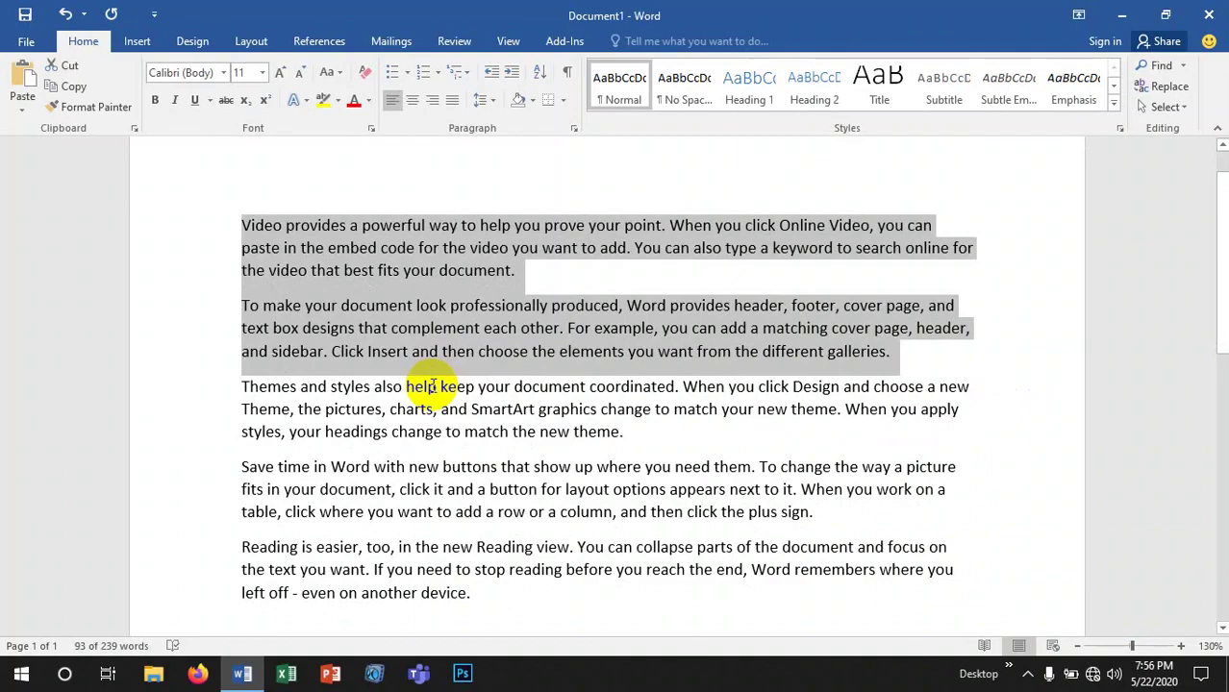
pyautogui.hotkey('ctrl', 'a')
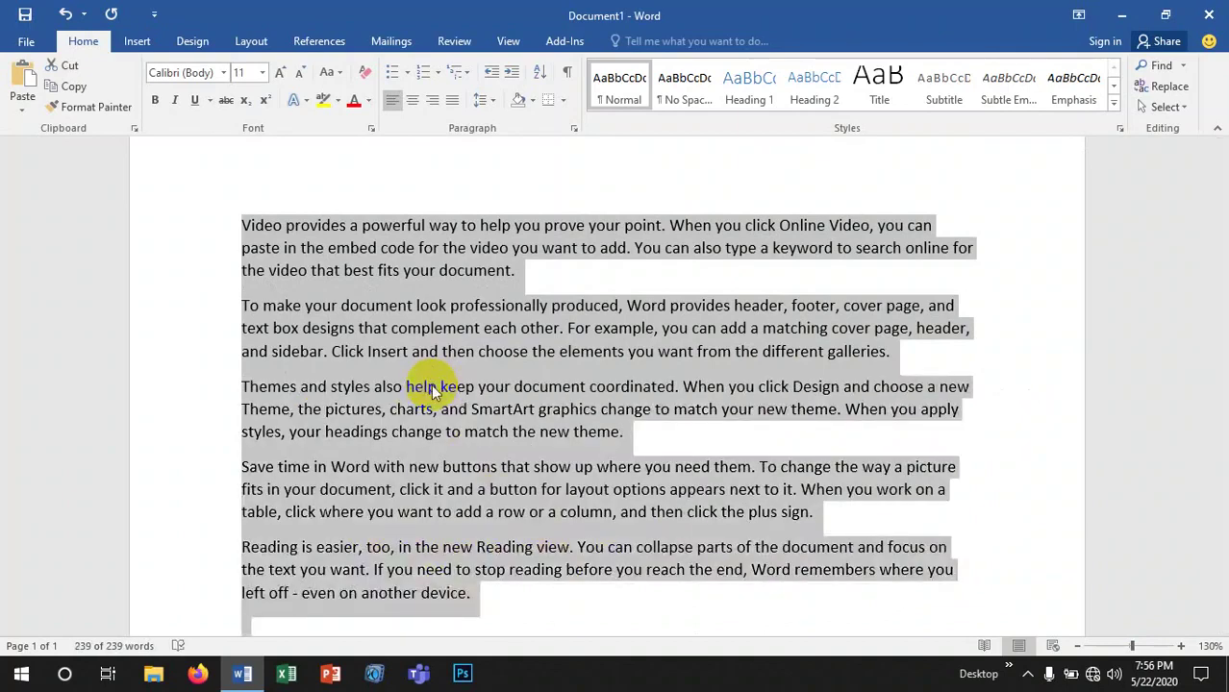
pyautogui.click(468, 440)
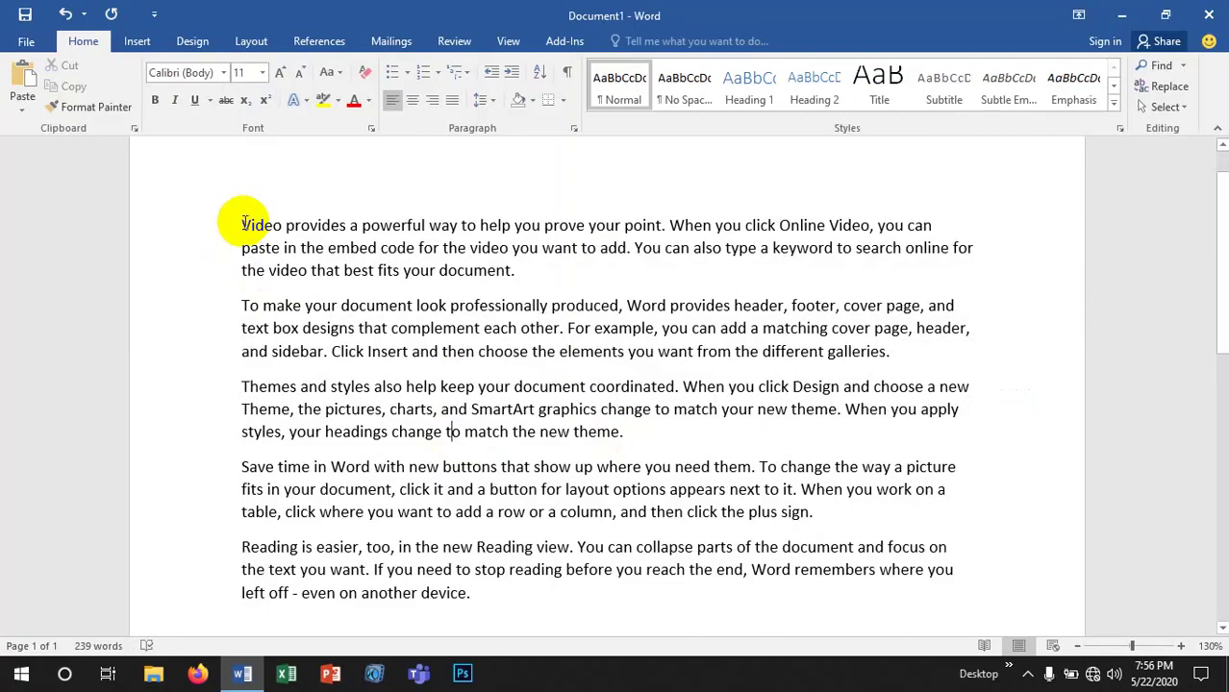
pyautogui.click(242, 225)
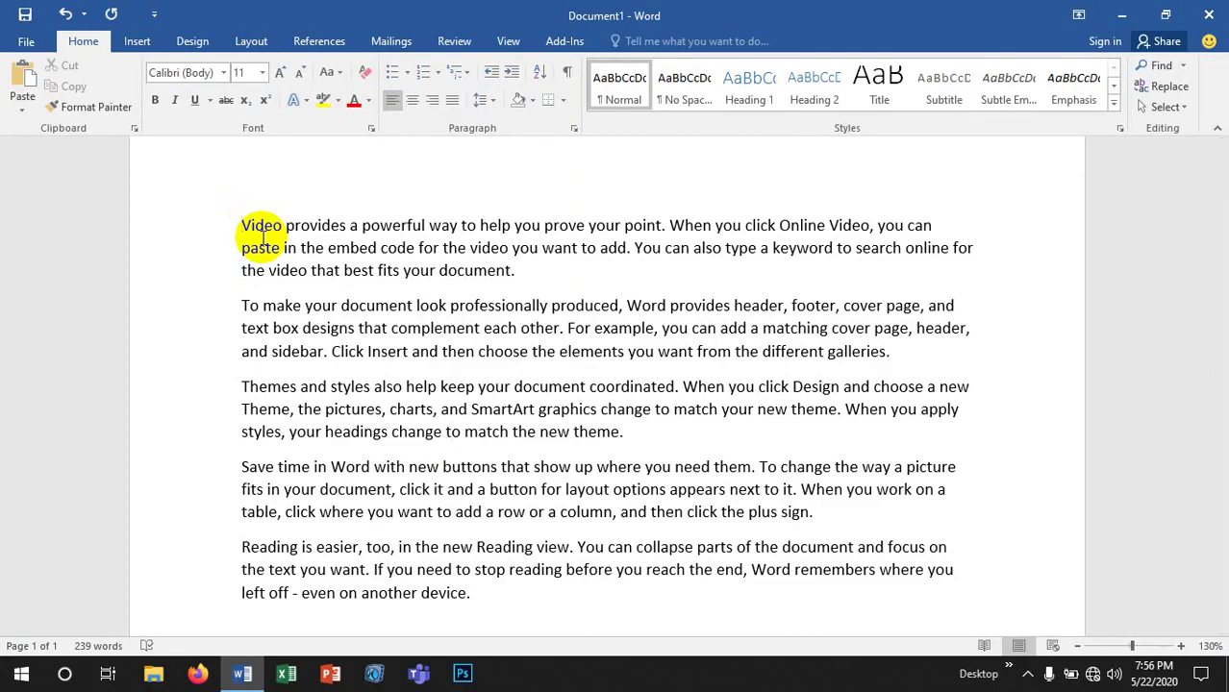
pyautogui.hotkey('shift', 'Right')
pyautogui.hotkey('shift', 'Right')
pyautogui.hotkey('shift', 'Right')
pyautogui.hotkey('shift', 'Right')
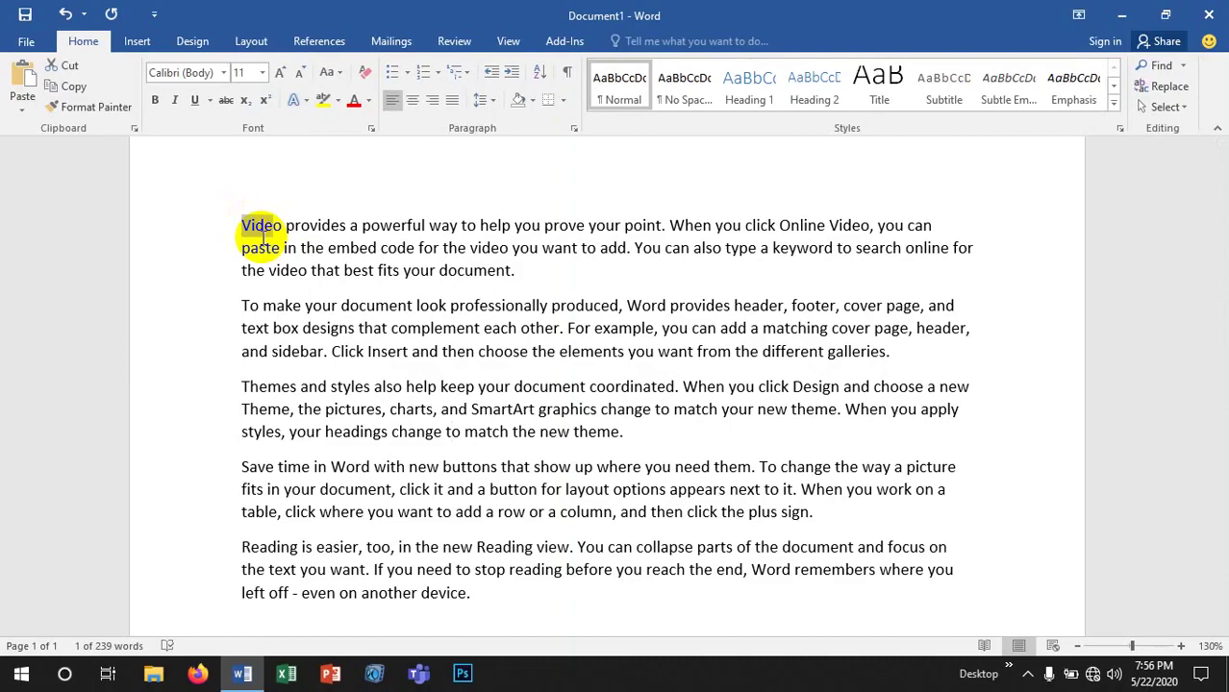
pyautogui.hotkey('shift', 'Right')
pyautogui.hotkey('shift', 'Right')
pyautogui.hotkey('shift', 'Right')
pyautogui.hotkey('shift', 'Right')
pyautogui.hotkey('shift', 'Right')
pyautogui.hotkey('shift', 'Right')
pyautogui.hotkey('shift', 'Right')
pyautogui.hotkey('shift', 'Right')
pyautogui.hotkey('shift', 'Right')
pyautogui.hotkey('shift', 'Right')
pyautogui.hotkey('shift', 'Right')
pyautogui.hotkey('shift', 'Right')
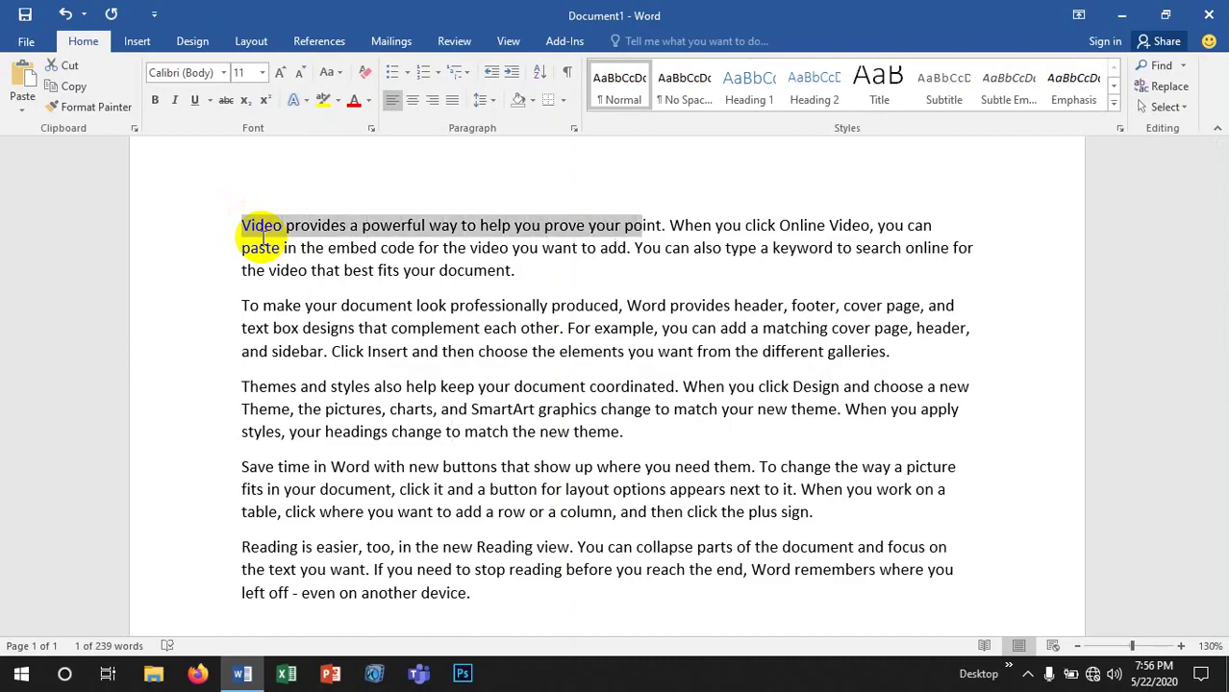
pyautogui.click(630, 248)
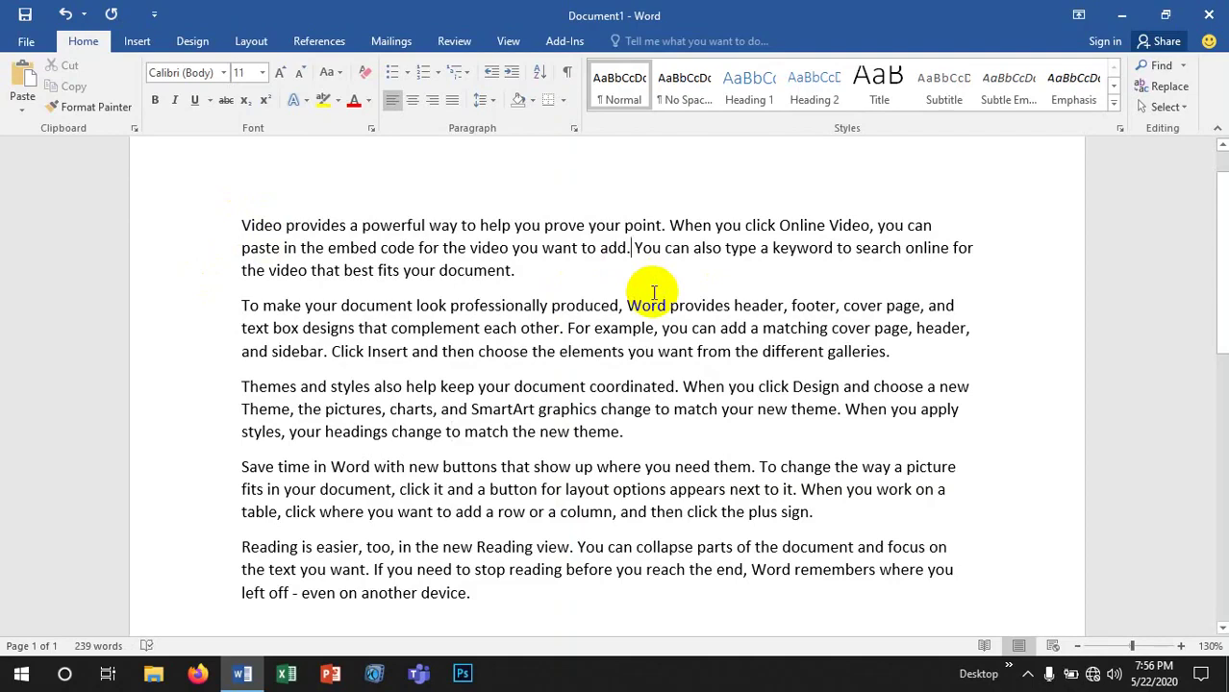
pyautogui.hotkey('shift', 'Left')
pyautogui.hotkey('shift', 'Left')
pyautogui.hotkey('shift', 'Left')
pyautogui.hotkey('shift', 'Left')
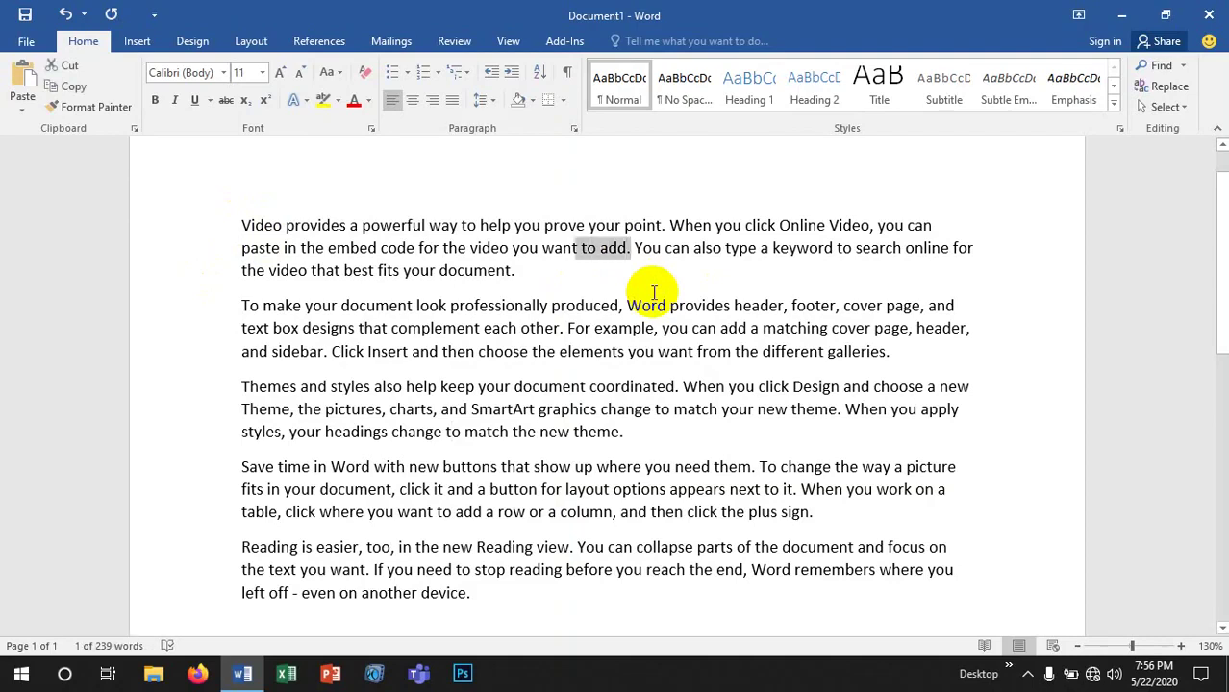
pyautogui.hotkey('shift', 'Left')
pyautogui.hotkey('shift', 'Left')
pyautogui.hotkey('shift', 'Left')
pyautogui.hotkey('shift', 'Right')
pyautogui.hotkey('shift', 'Right')
pyautogui.hotkey('shift', 'Right')
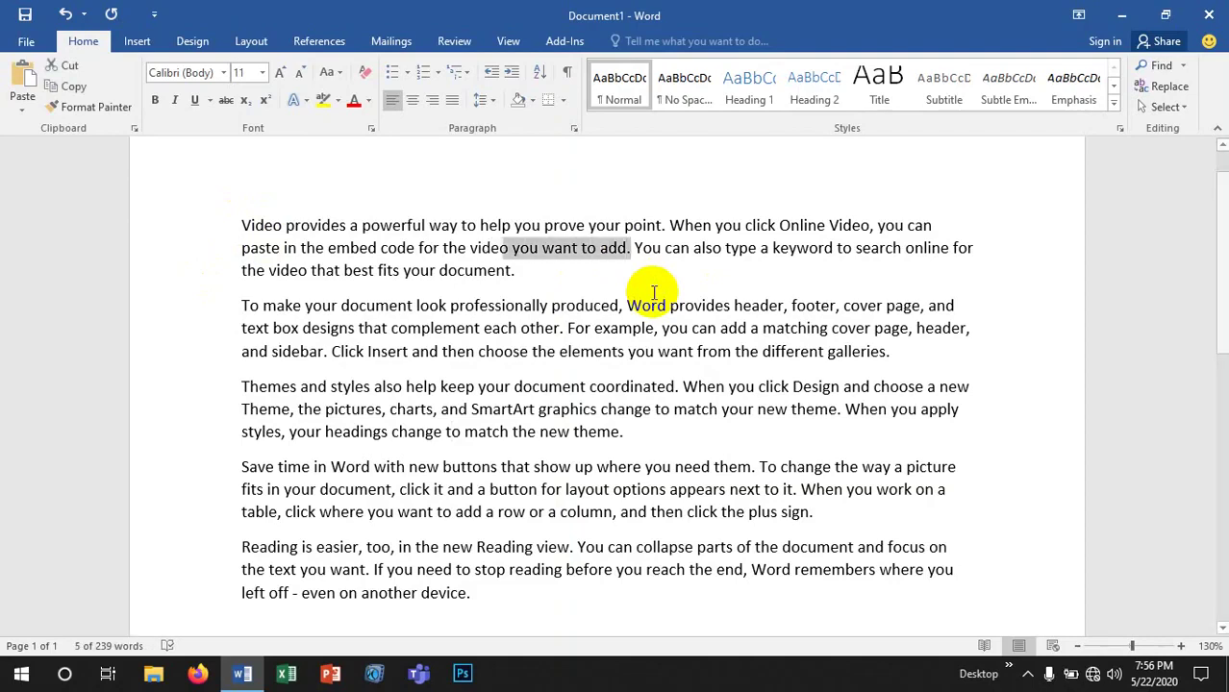
pyautogui.hotkey('shift', 'Right')
pyautogui.hotkey('shift', 'Right')
pyautogui.hotkey('shift', 'Right')
pyautogui.hotkey('shift', 'Right')
pyautogui.hotkey('shift', 'Right')
pyautogui.hotkey('shift', 'Right')
pyautogui.hotkey('shift', 'Right')
pyautogui.hotkey('shift', 'Right')
pyautogui.hotkey('shift', 'Right')
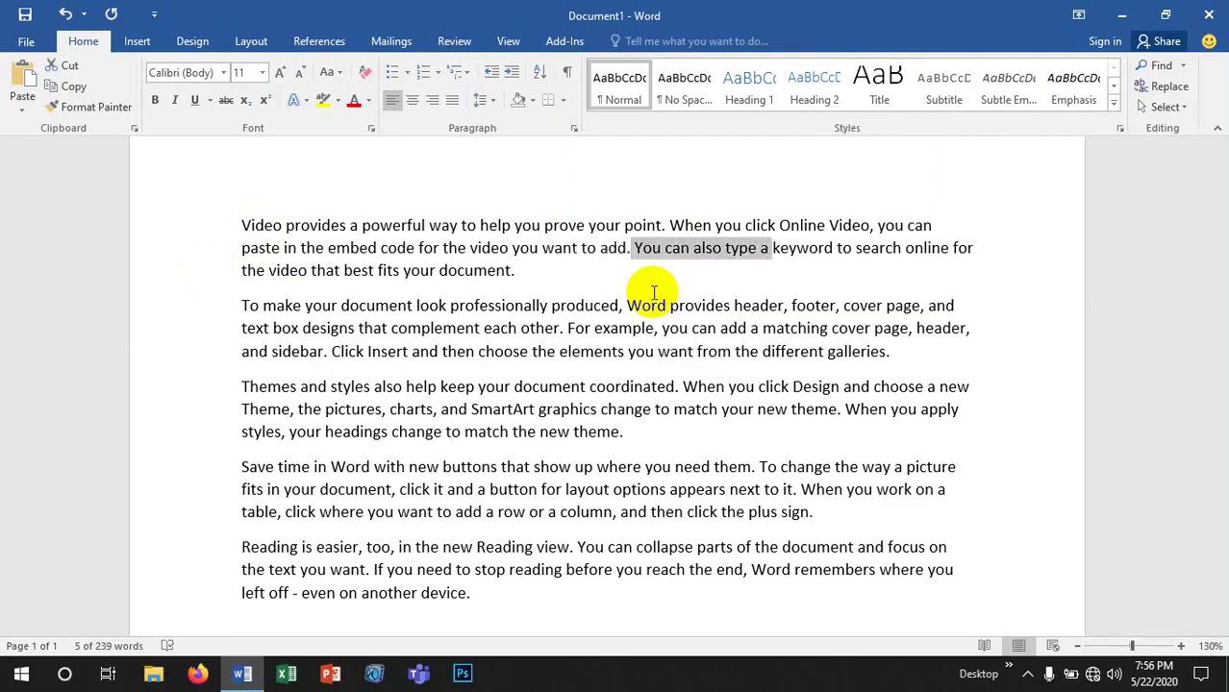
pyautogui.hotkey('shift', 'Up')
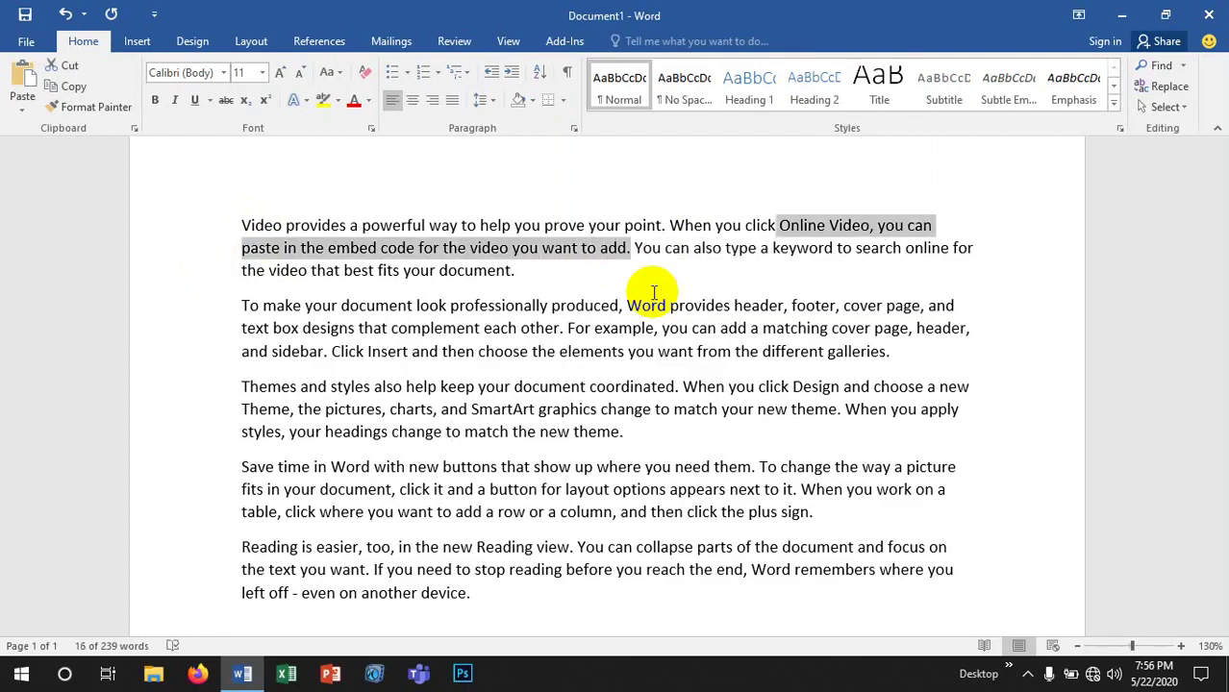
pyautogui.hotkey('shift', 'Down')
pyautogui.hotkey('shift', 'Down')
pyautogui.hotkey('shift', 'Down')
pyautogui.hotkey('shift', 'Down')
pyautogui.hotkey('shift', 'Down')
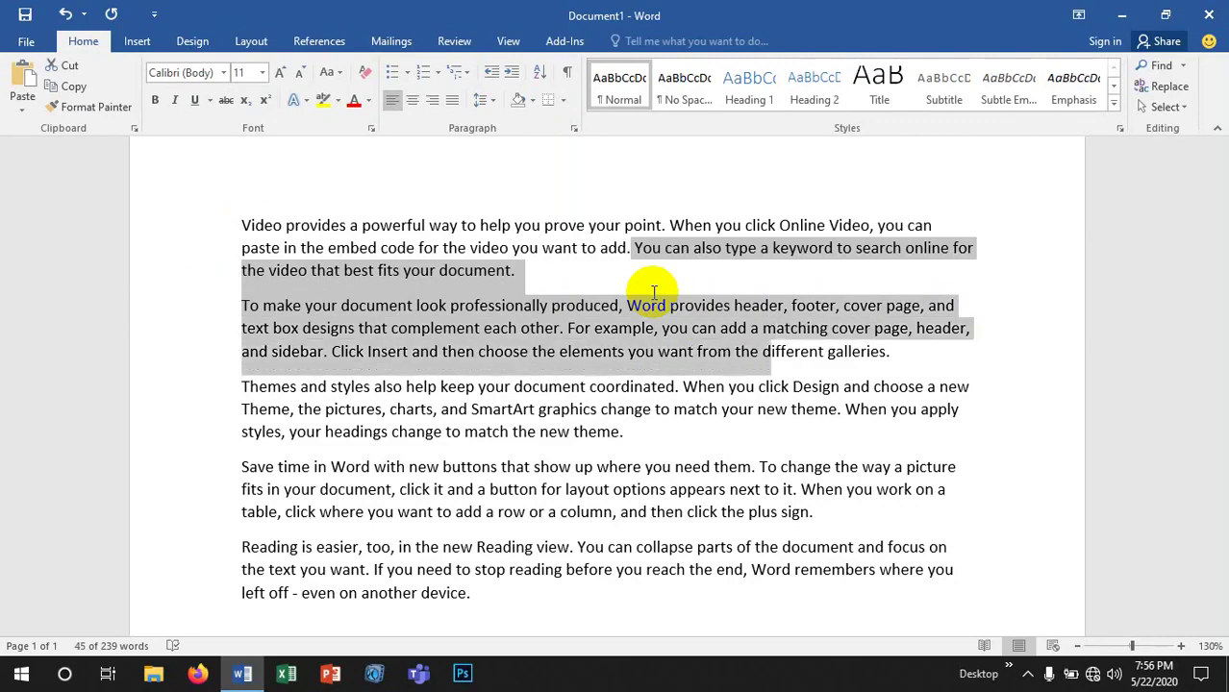
pyautogui.hotkey('shift', 'Down')
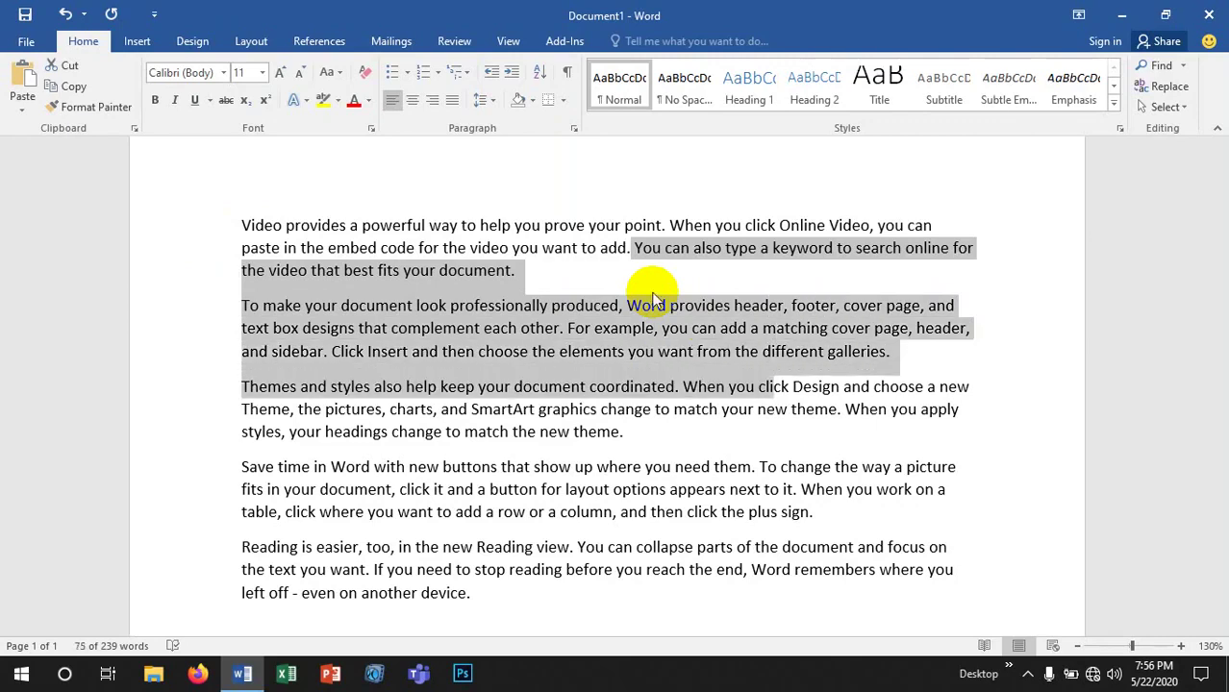
pyautogui.click(237, 308)
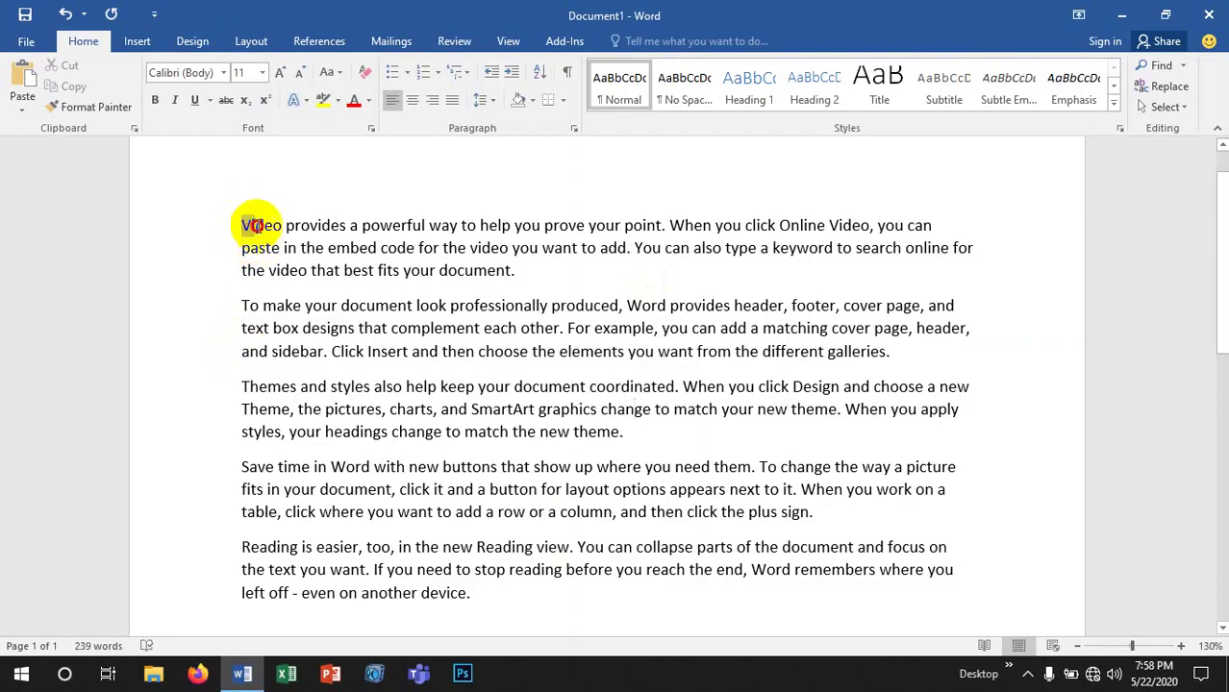
# - Copy the opening Video paragraph and put the cursor after 'device.' at the document's end
pyautogui.moveTo(242, 225)
pyautogui.mouseDown()
pyautogui.moveTo(277, 248)
pyautogui.moveTo(516, 271)
pyautogui.mouseUp()
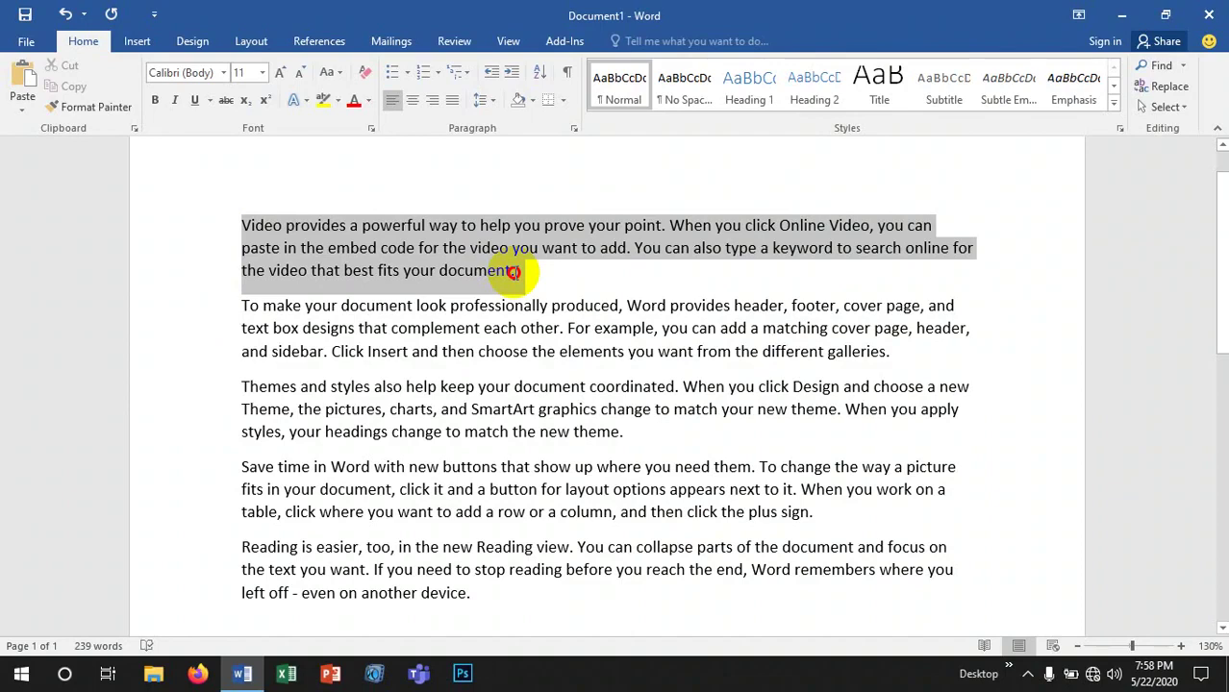
pyautogui.moveTo(514, 272); pyautogui.dragTo(513, 272)
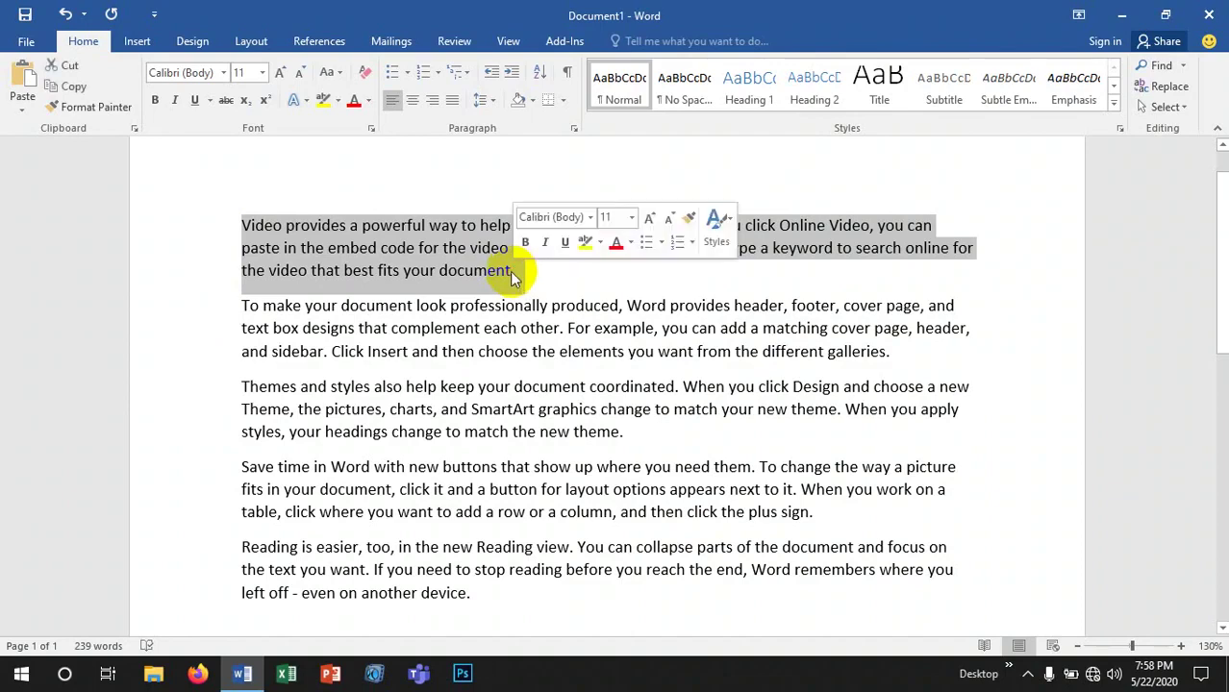
pyautogui.rightClick(323, 249)
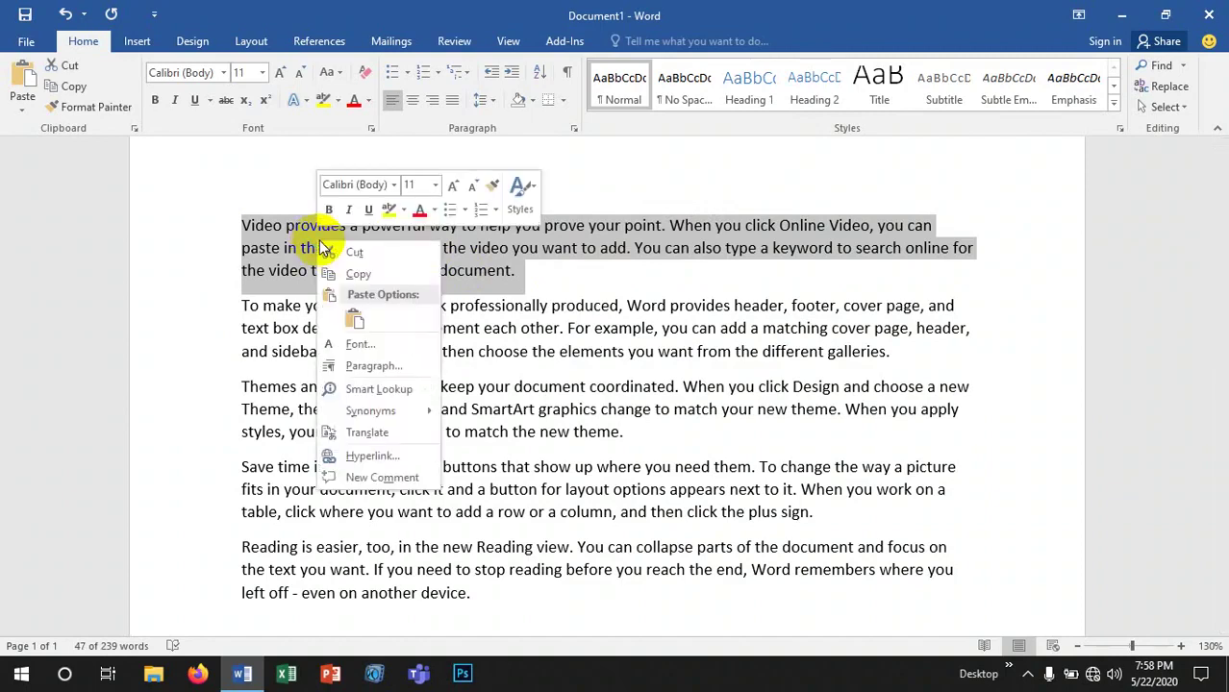
pyautogui.click(363, 277)
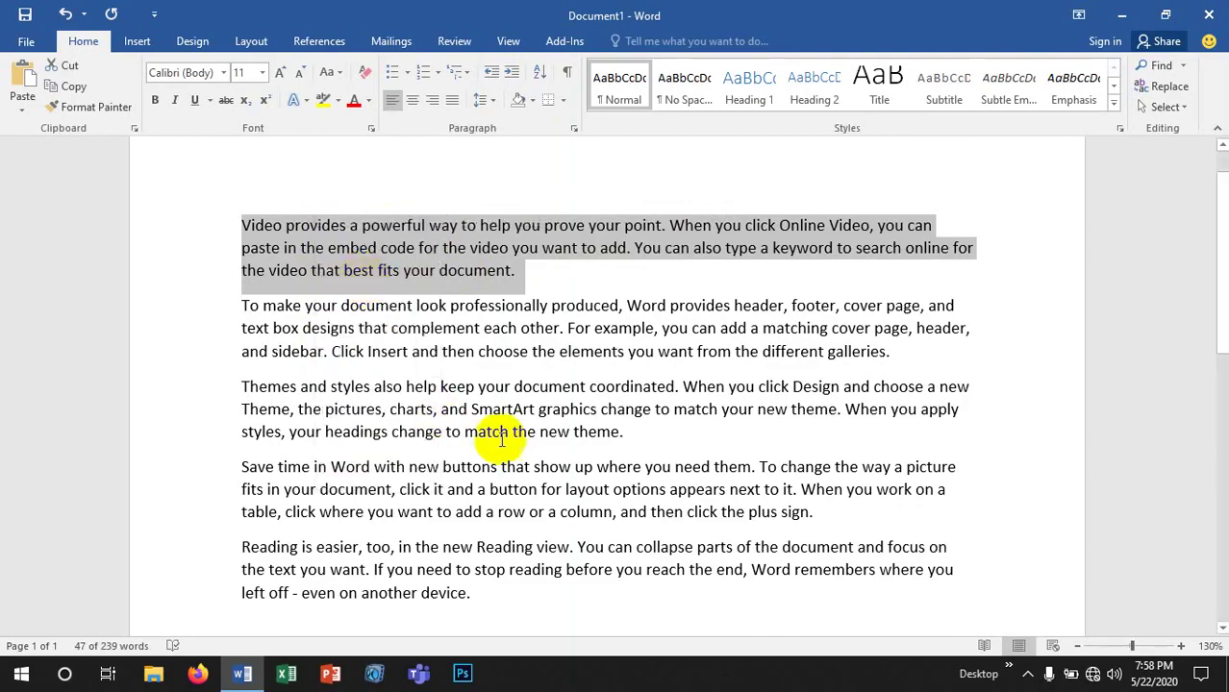
pyautogui.scroll(-1, 505, 438)
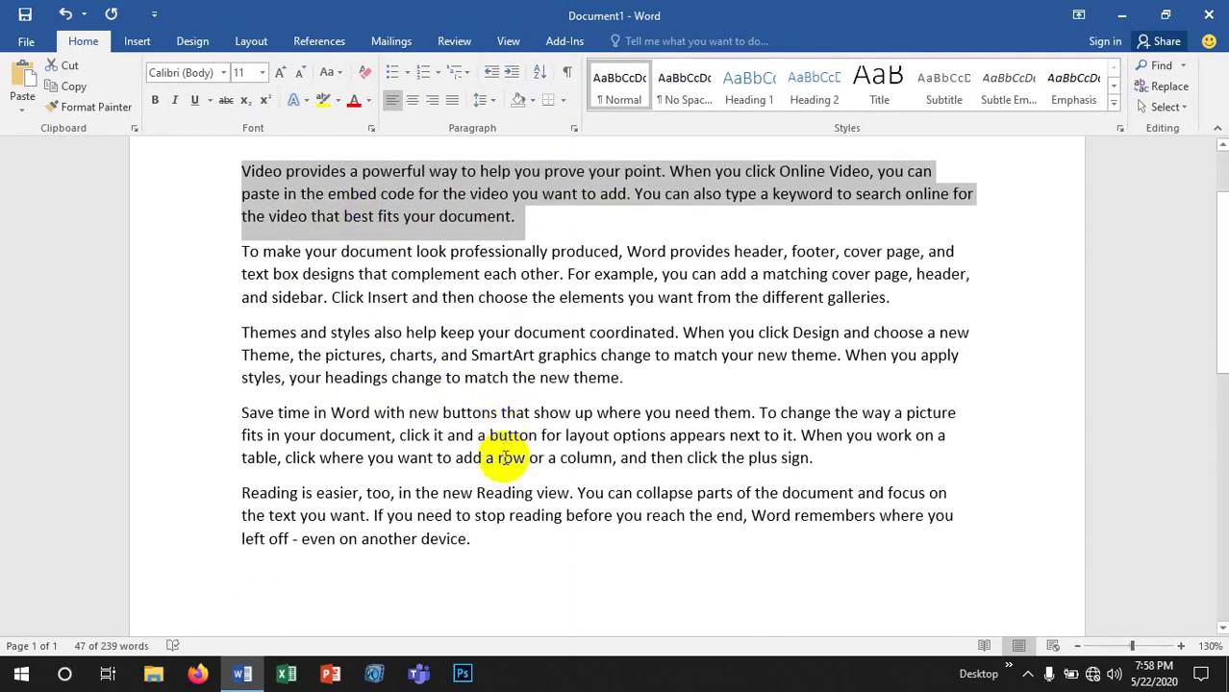
pyautogui.click(494, 546)
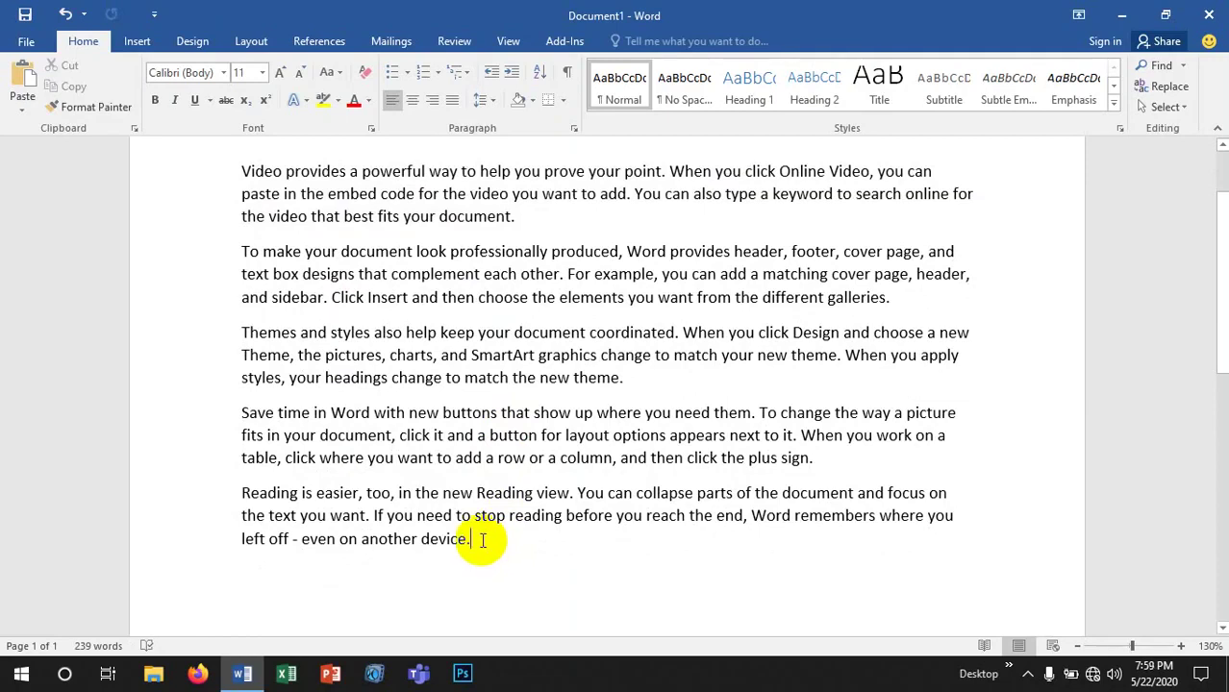
# - Paste the Video paragraph there as Keep Text Only and split it into its own paragraph
pyautogui.rightClick(483, 545)
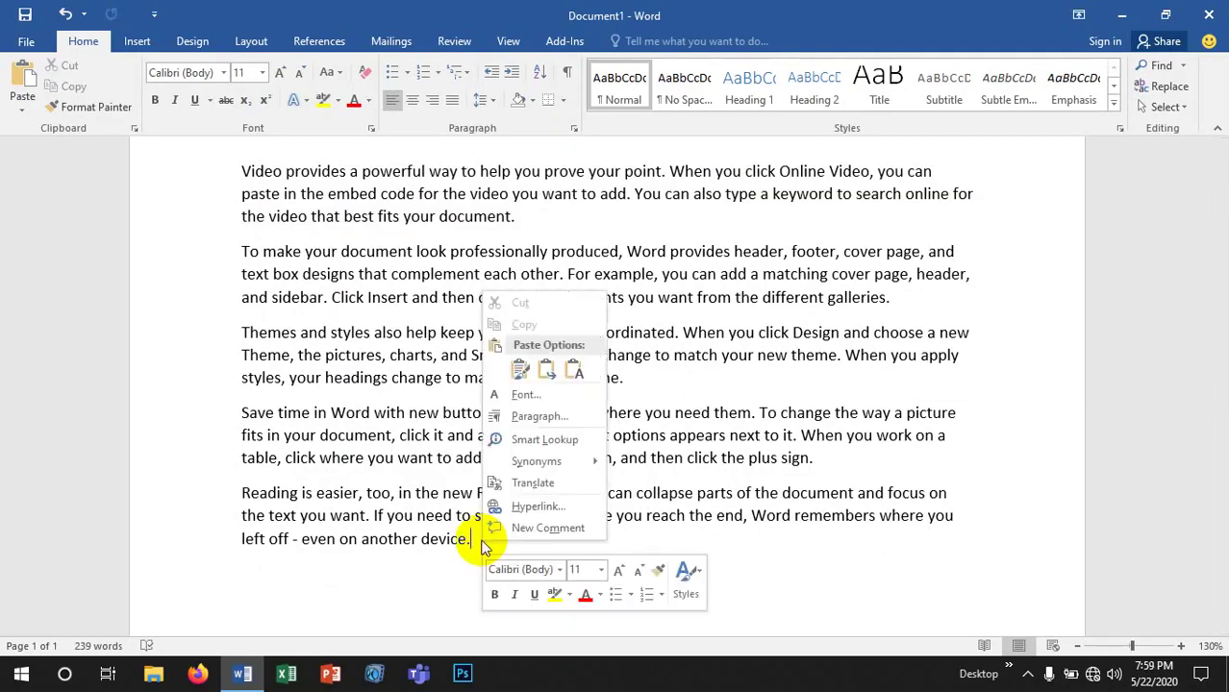
pyautogui.click(574, 375)
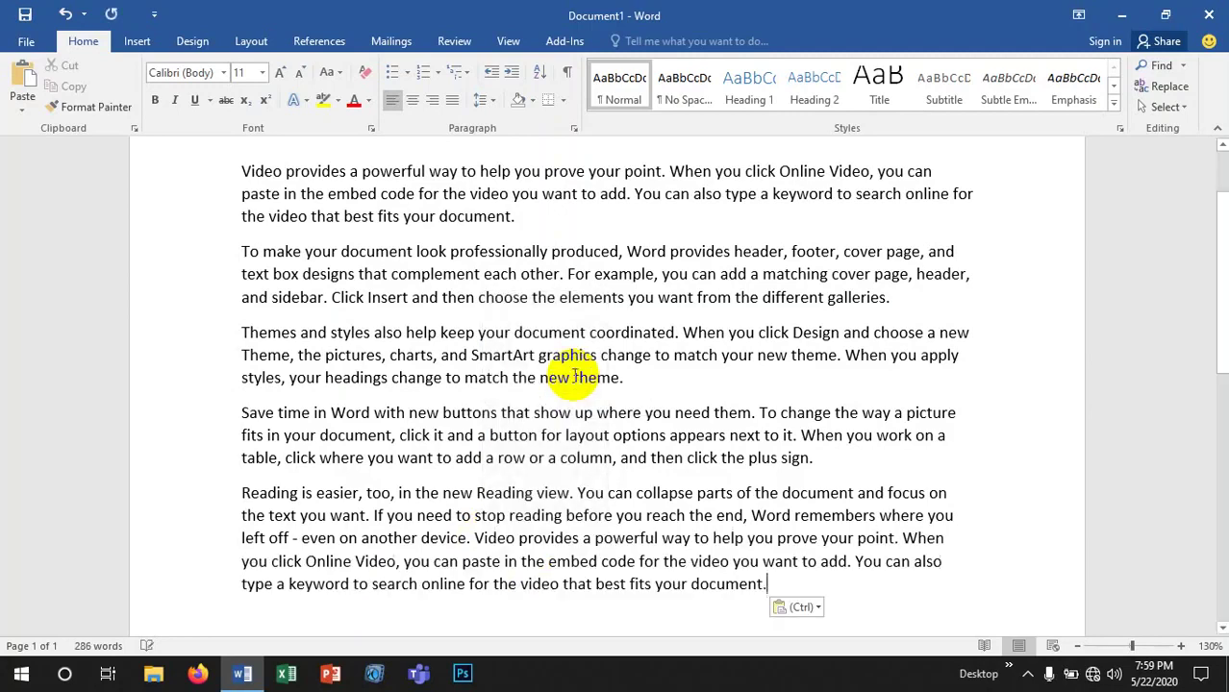
pyautogui.click(475, 540)
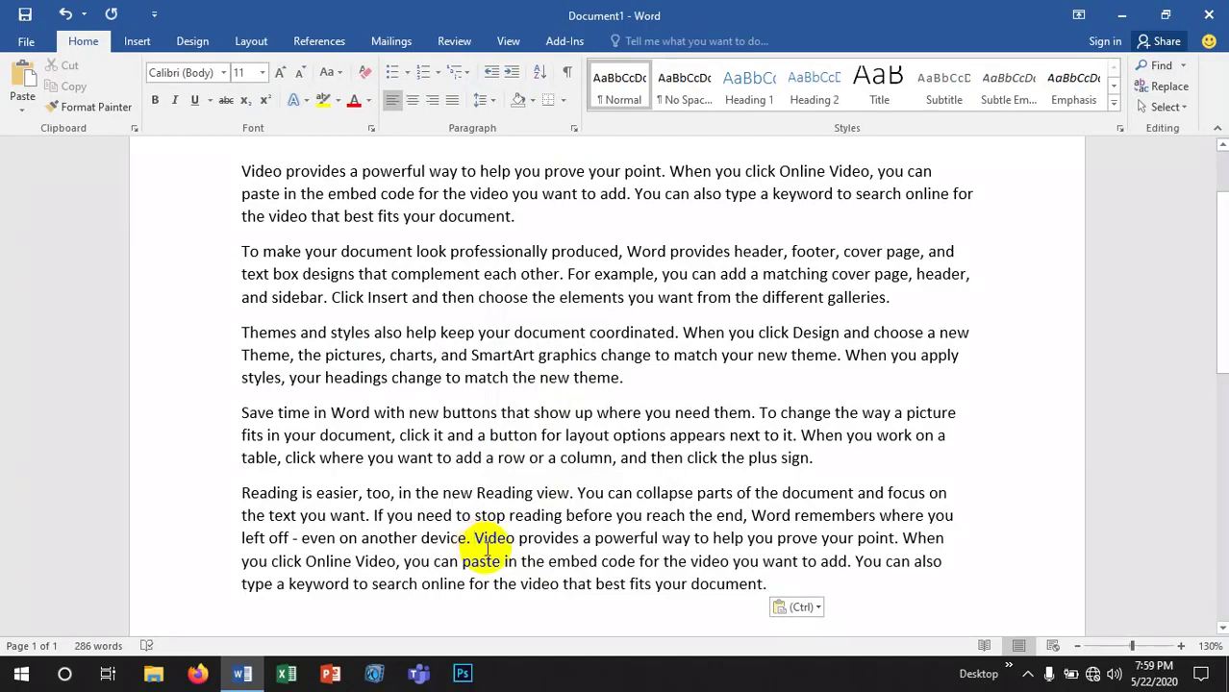
pyautogui.press('Return')
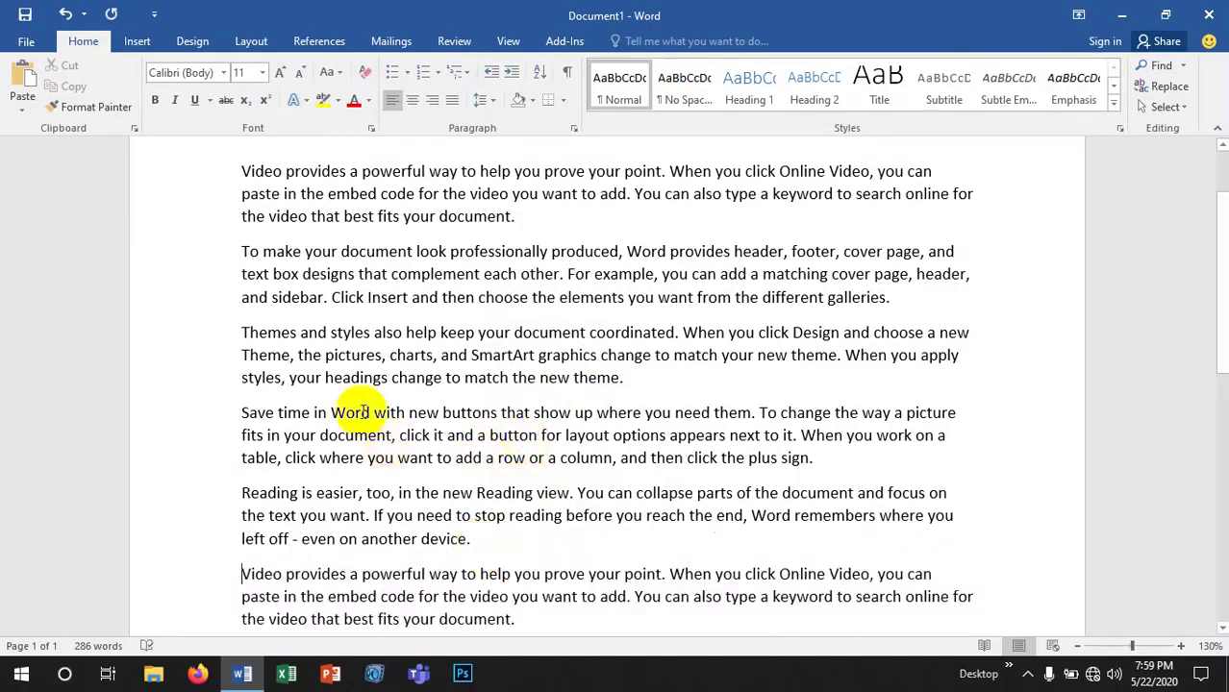
pyautogui.scroll(1, 481, 486)
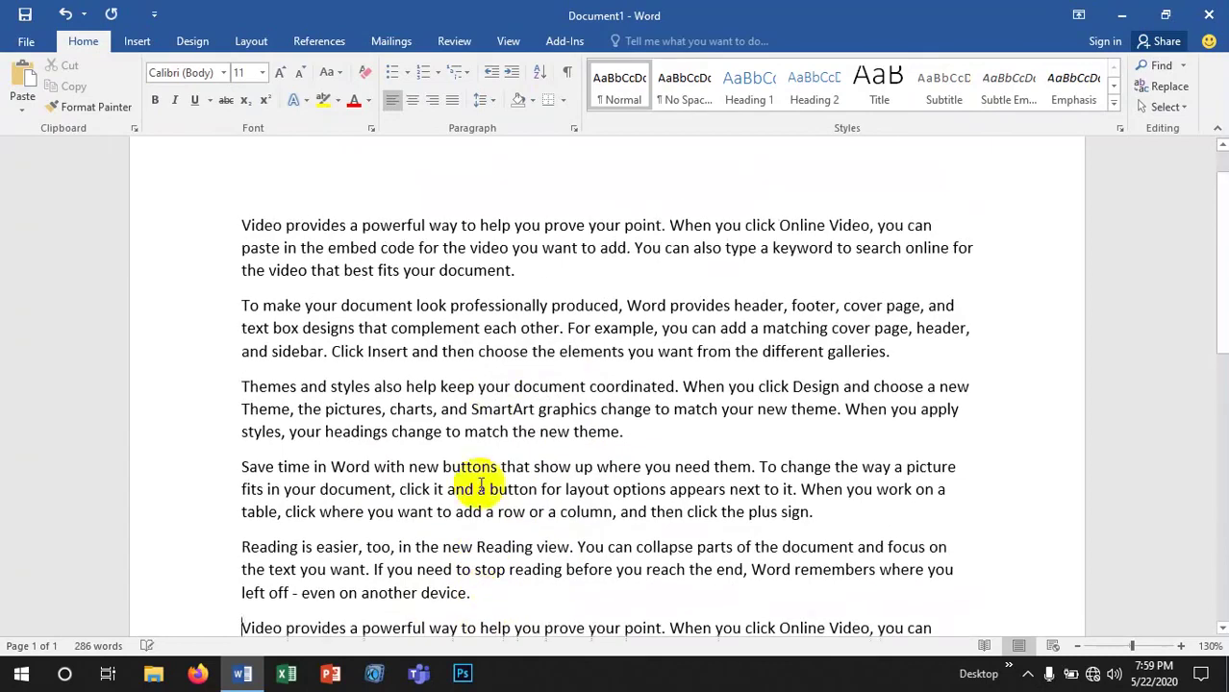
pyautogui.scroll(-1, 501, 484)
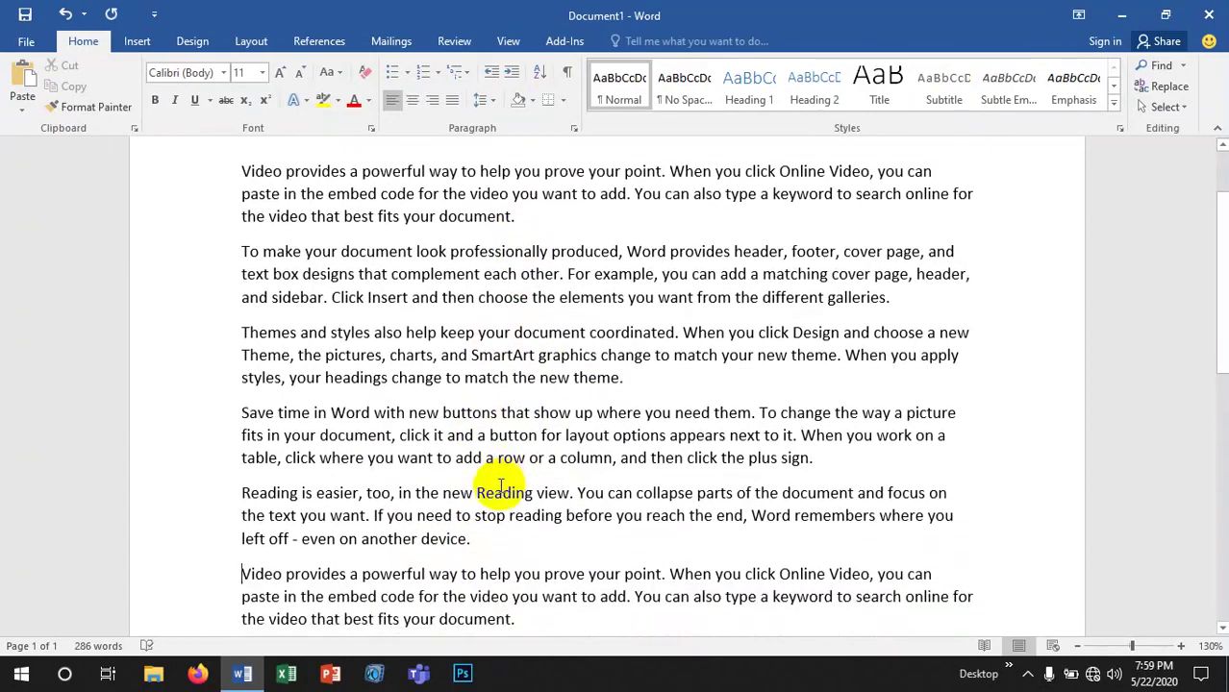
pyautogui.scroll(1, 465, 565)
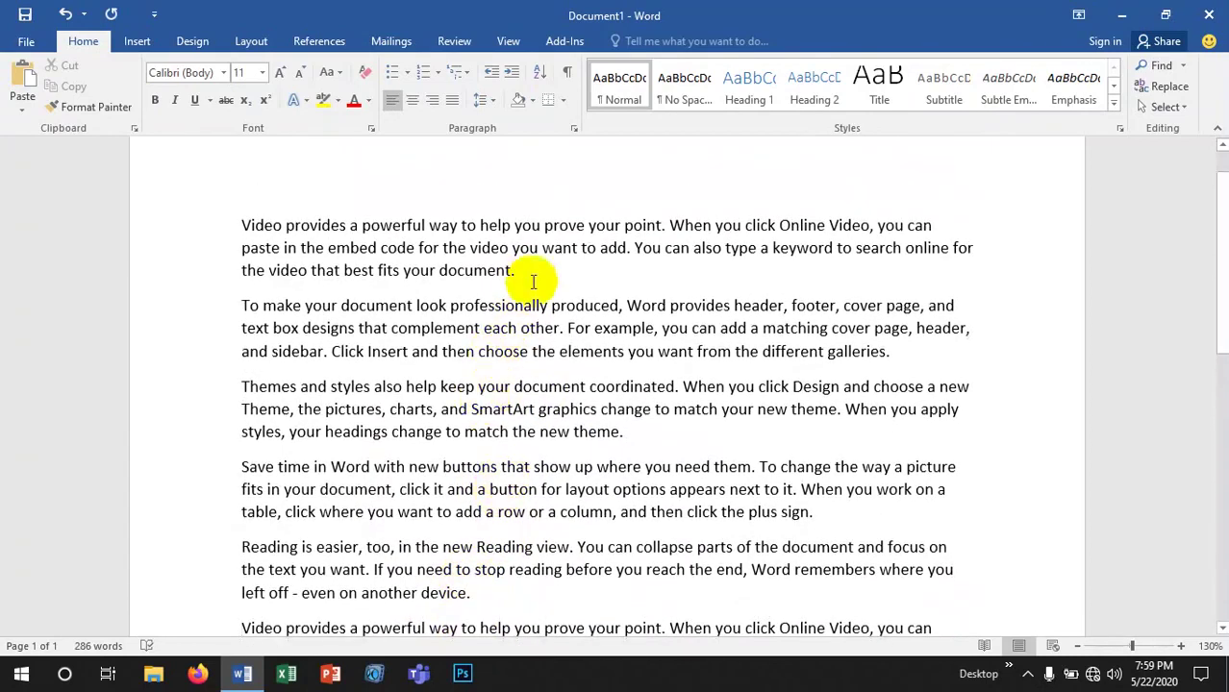
# - Cut the opening Video paragraph and put the cursor after 'plus sign.'
pyautogui.moveTo(517, 271)
pyautogui.mouseDown()
pyautogui.moveTo(269, 250)
pyautogui.moveTo(248, 229)
pyautogui.mouseUp()
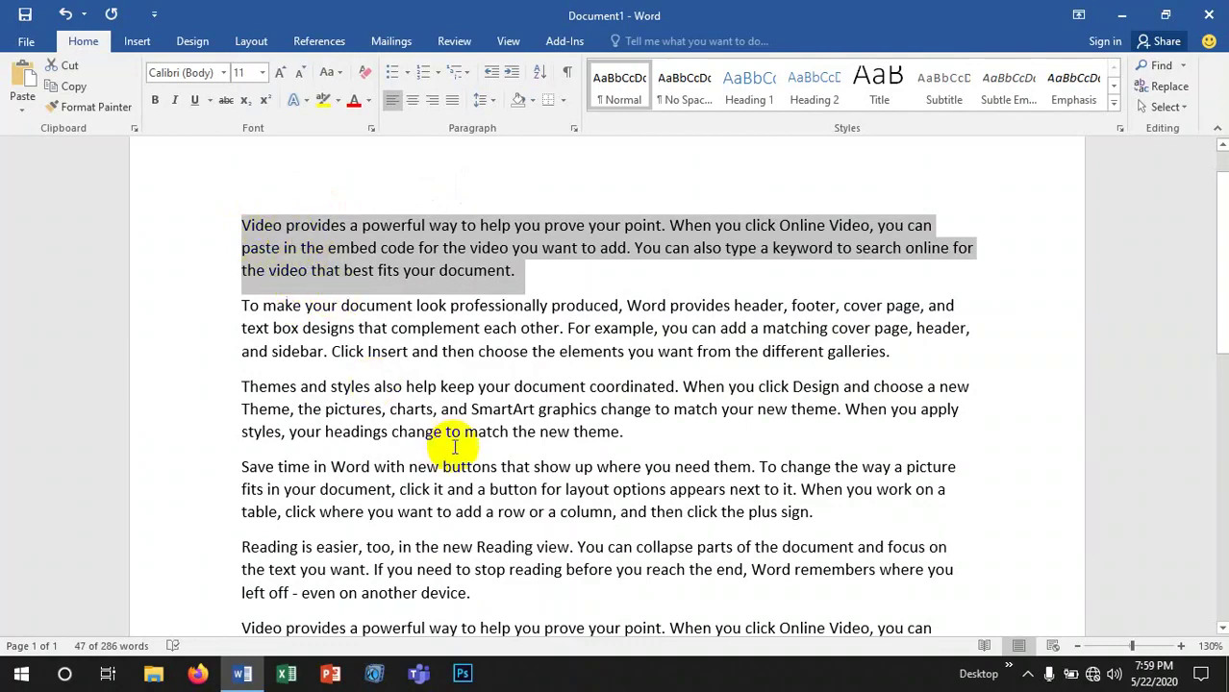
pyautogui.scroll(-1, 458, 441)
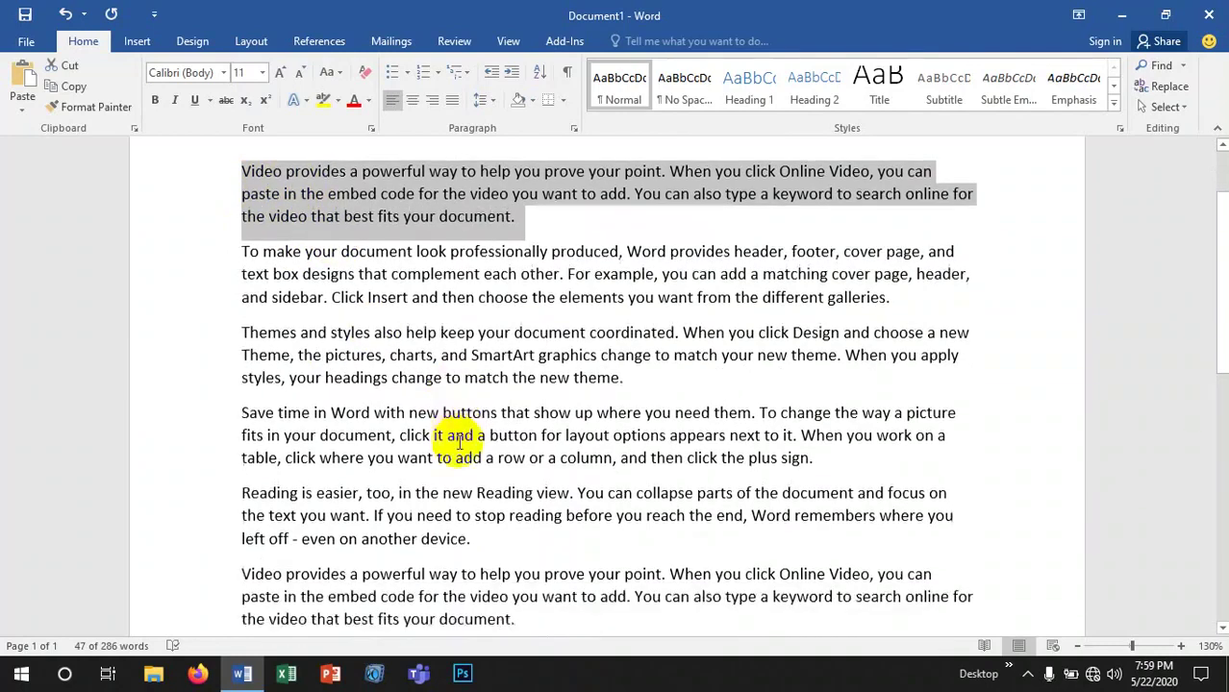
pyautogui.click(817, 460)
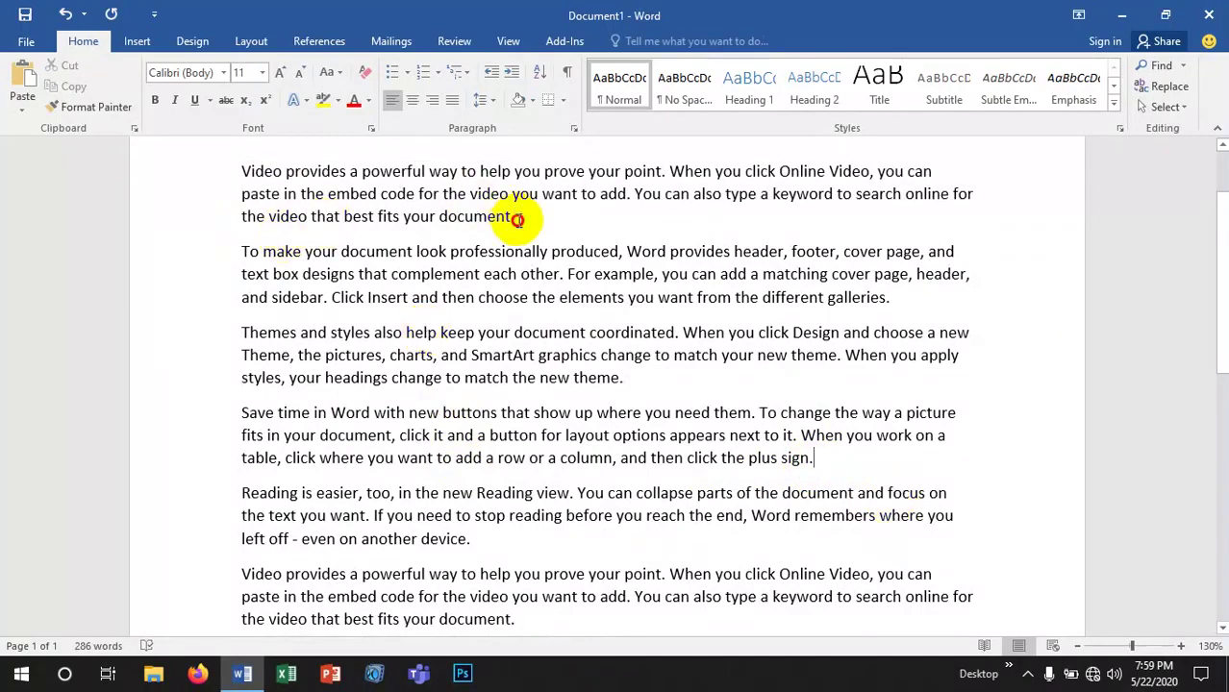
pyautogui.moveTo(517, 217)
pyautogui.mouseDown()
pyautogui.moveTo(325, 196)
pyautogui.moveTo(237, 171)
pyautogui.mouseUp()
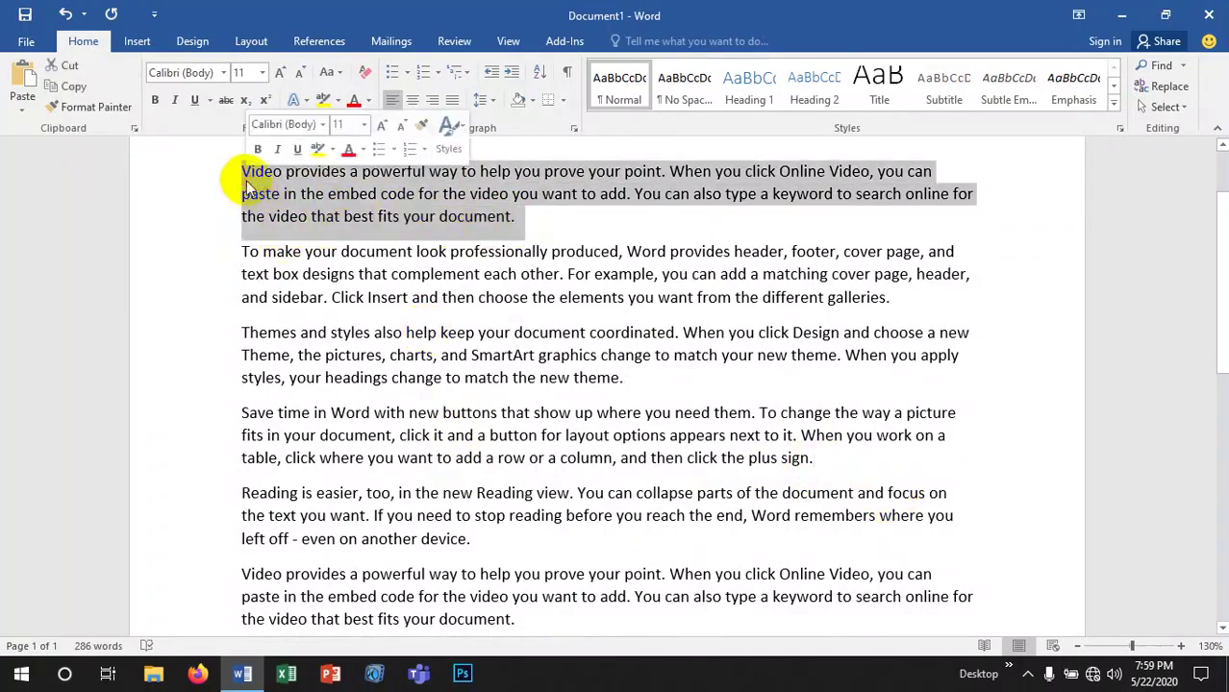
pyautogui.rightClick(289, 202)
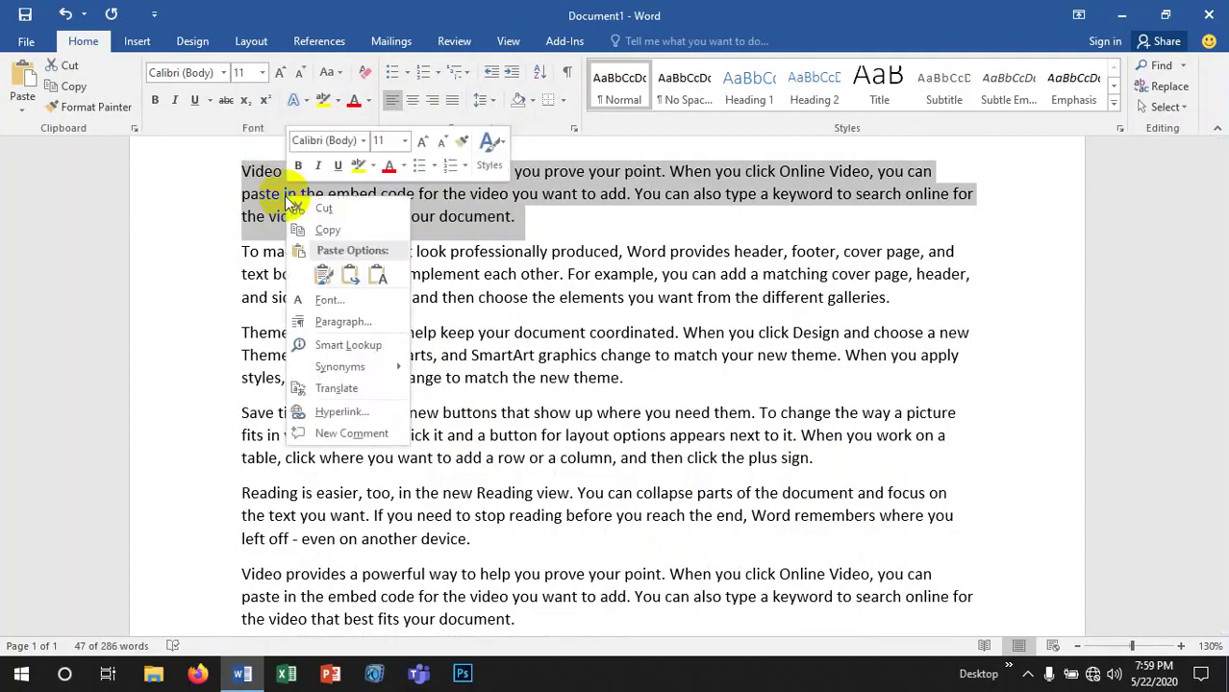
pyautogui.click(322, 207)
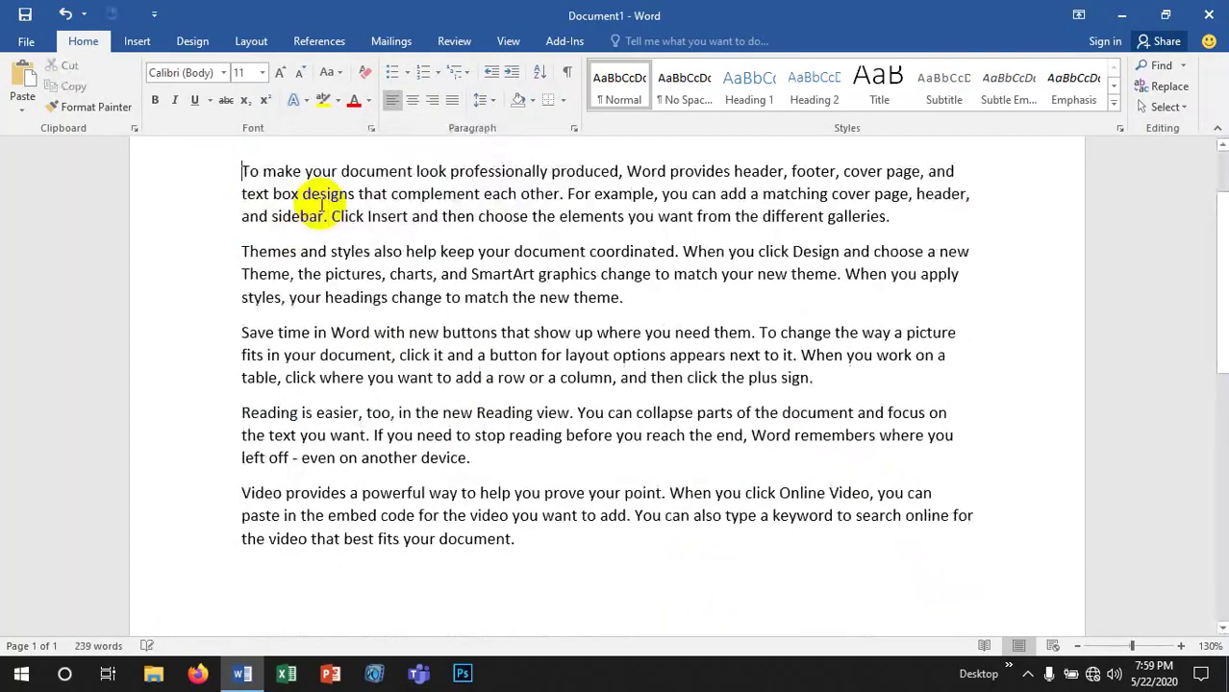
pyautogui.click(829, 381)
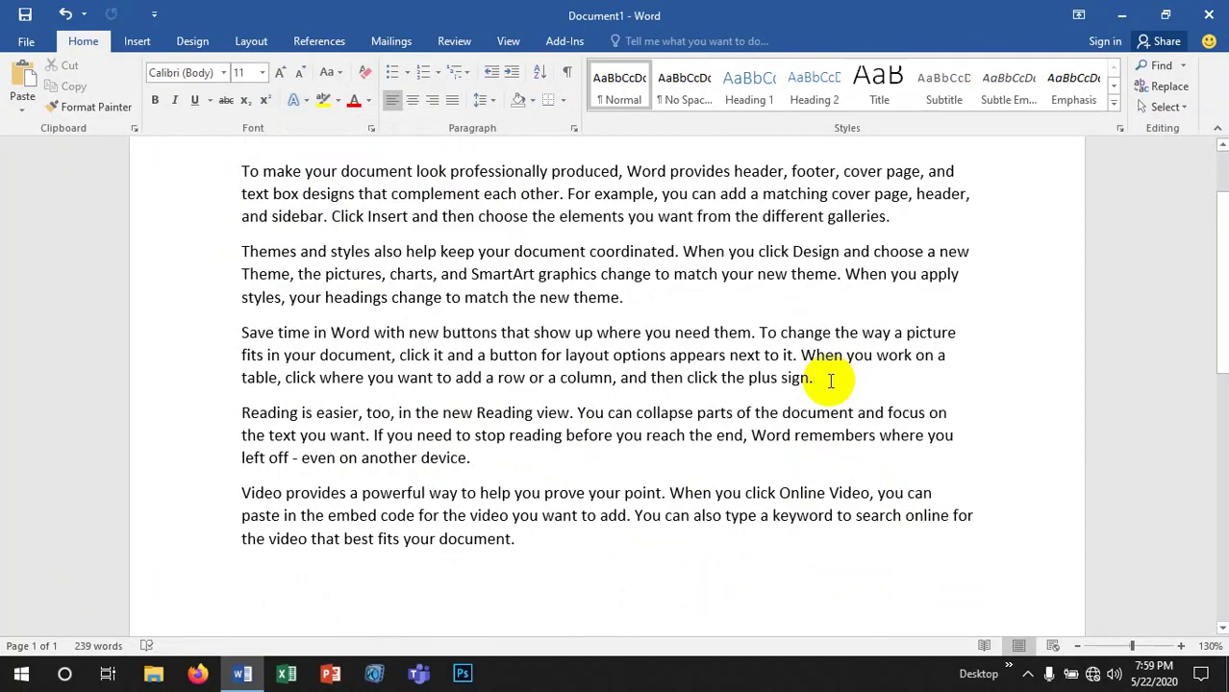
# - Paste the Video text as Keep Text Only after 'plus sign.' and make it the fourth paragraph
pyautogui.rightClick(831, 381)
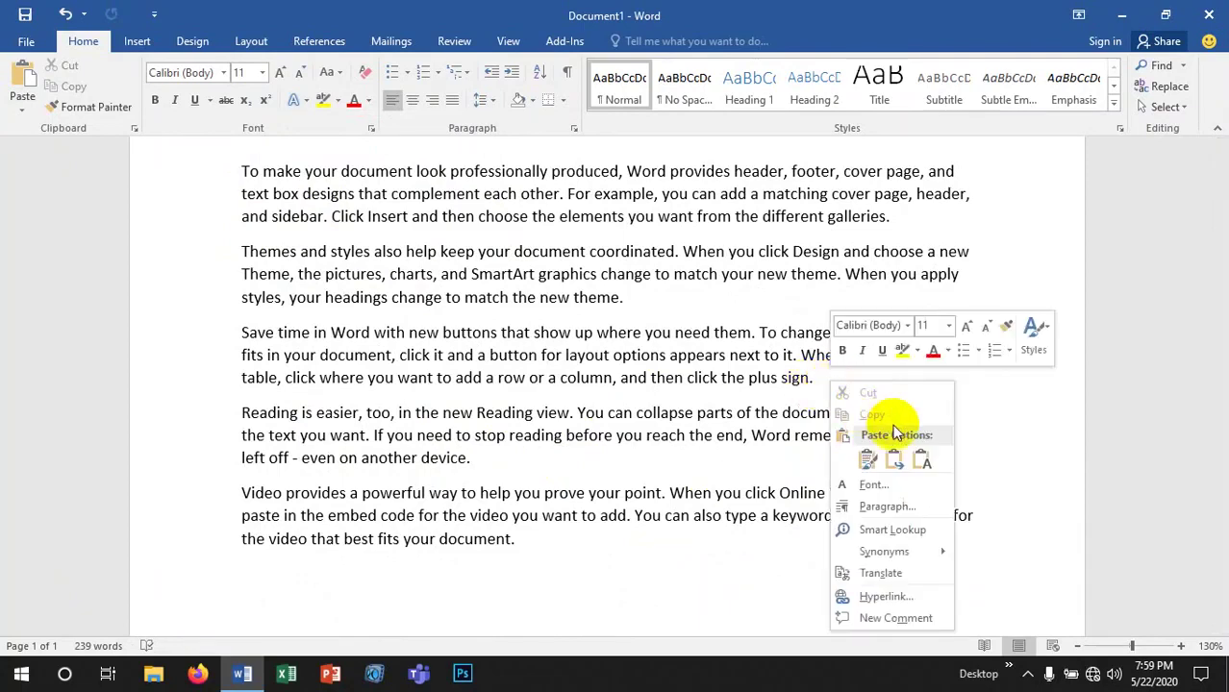
pyautogui.click(922, 462)
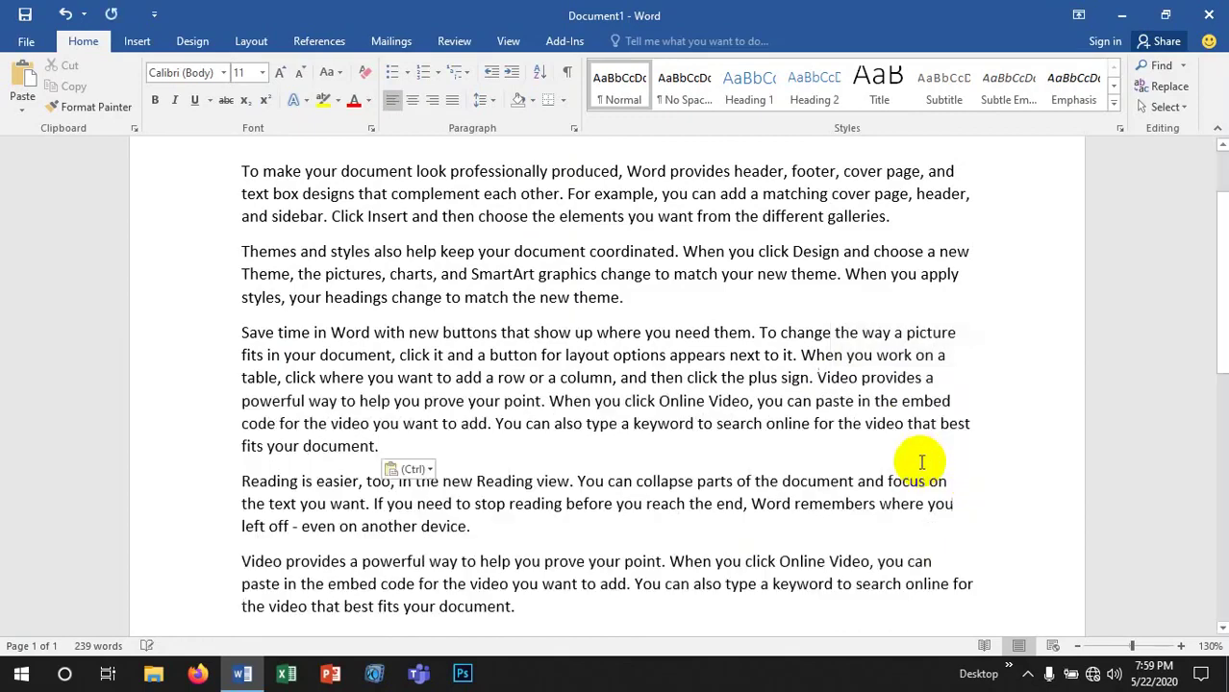
pyautogui.click(817, 378)
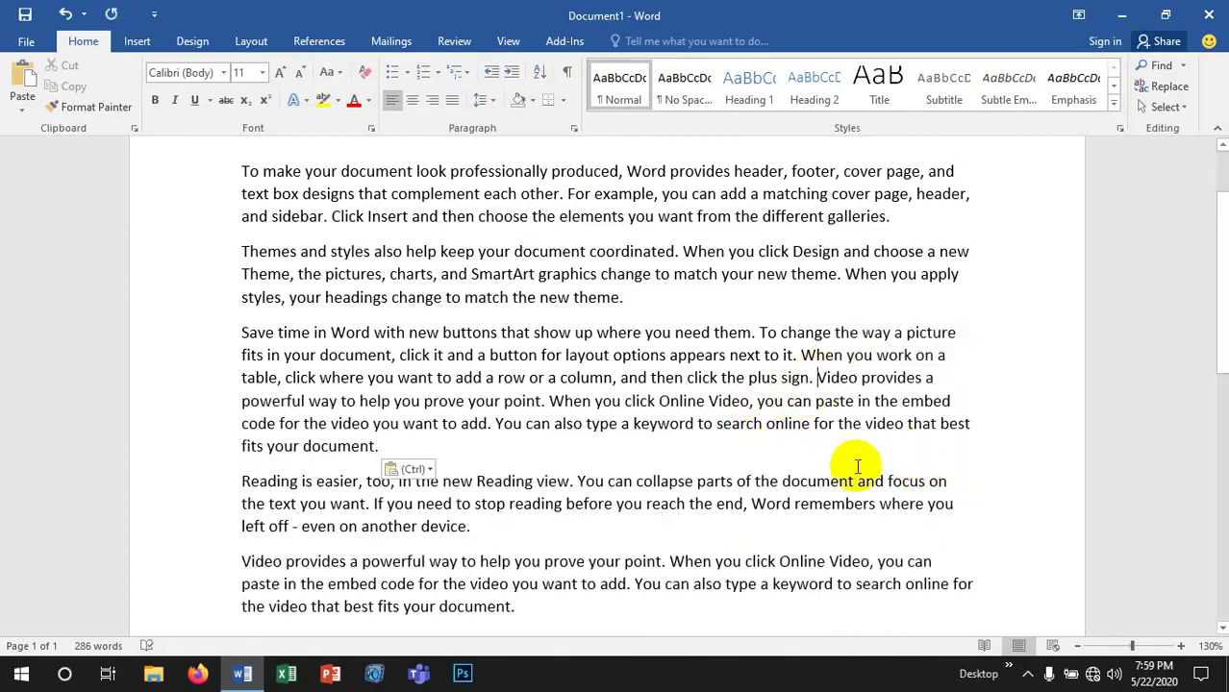
pyautogui.press('Return')
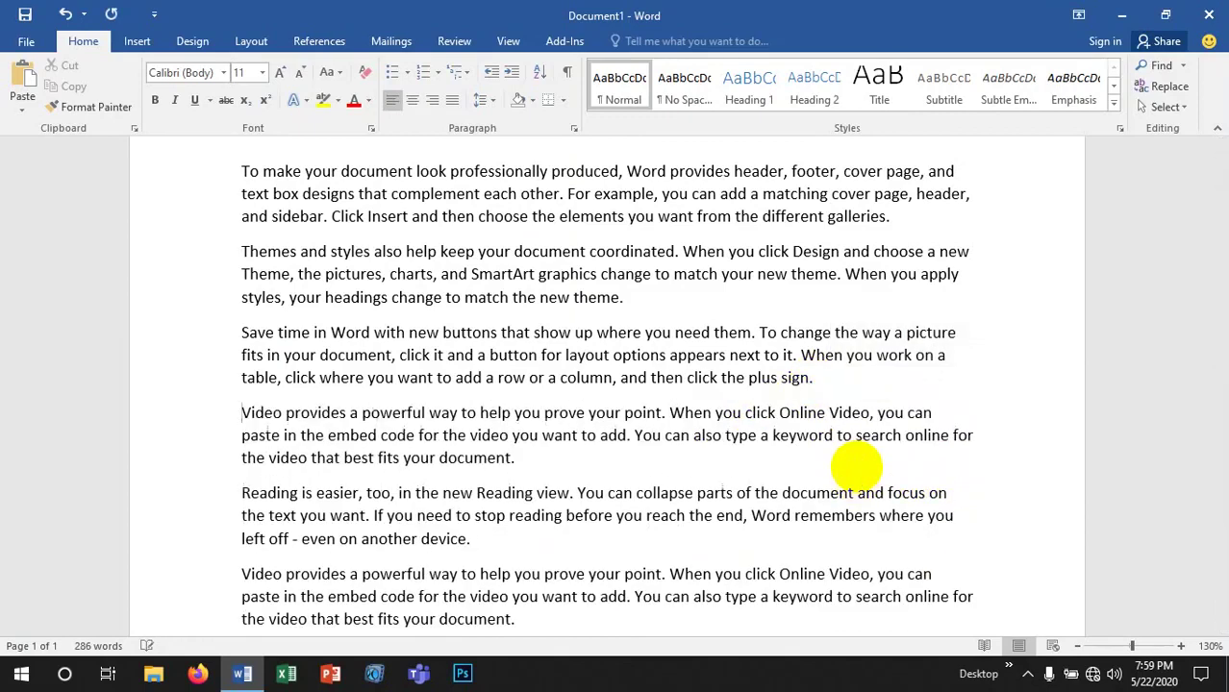
pyautogui.click(522, 458)
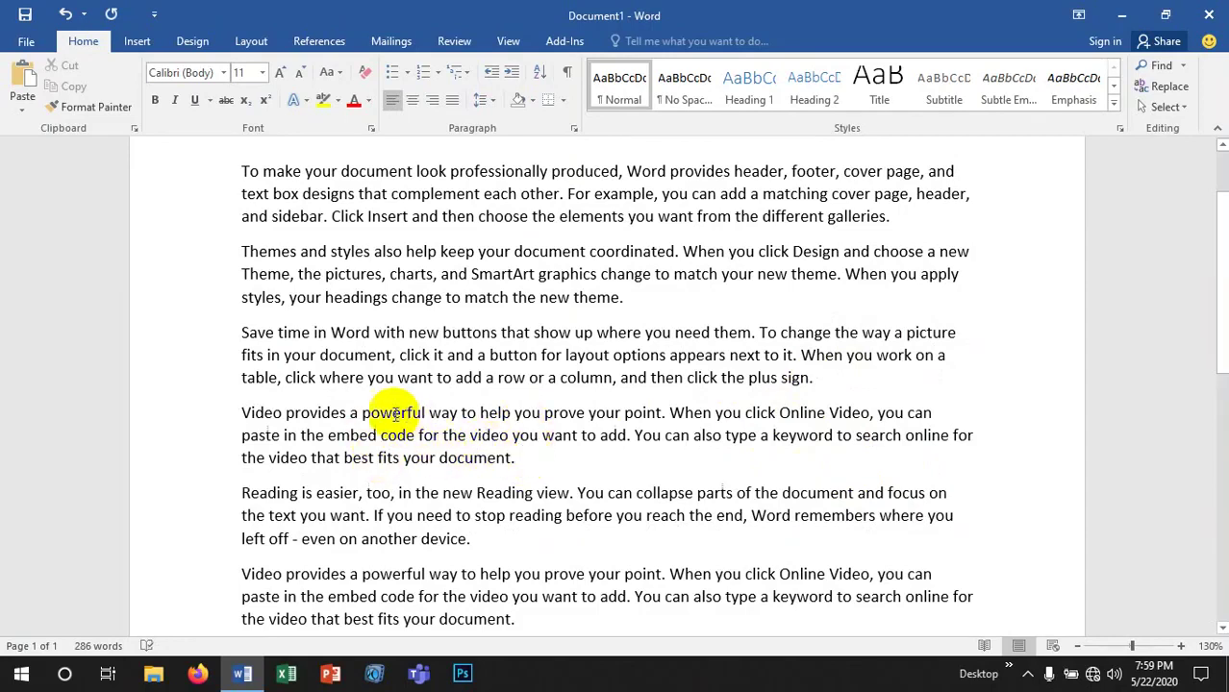
pyautogui.scroll(1, 395, 416)
pyautogui.scroll(1, 394, 416)
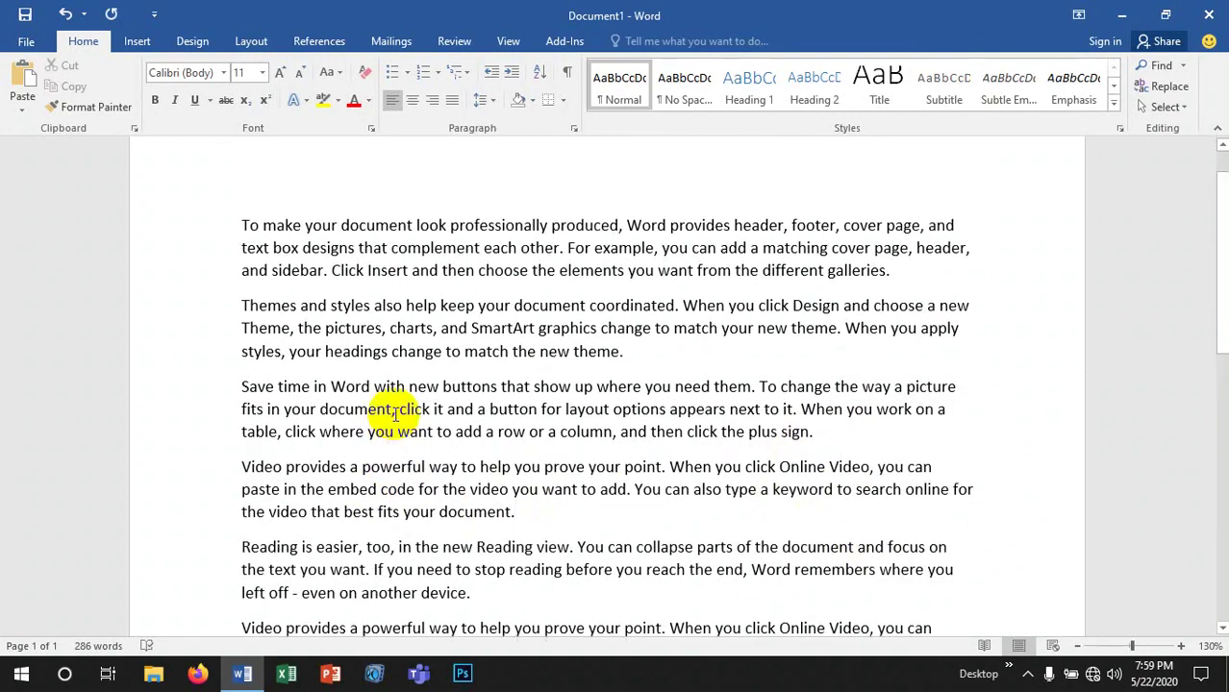
pyautogui.scroll(-3, 394, 415)
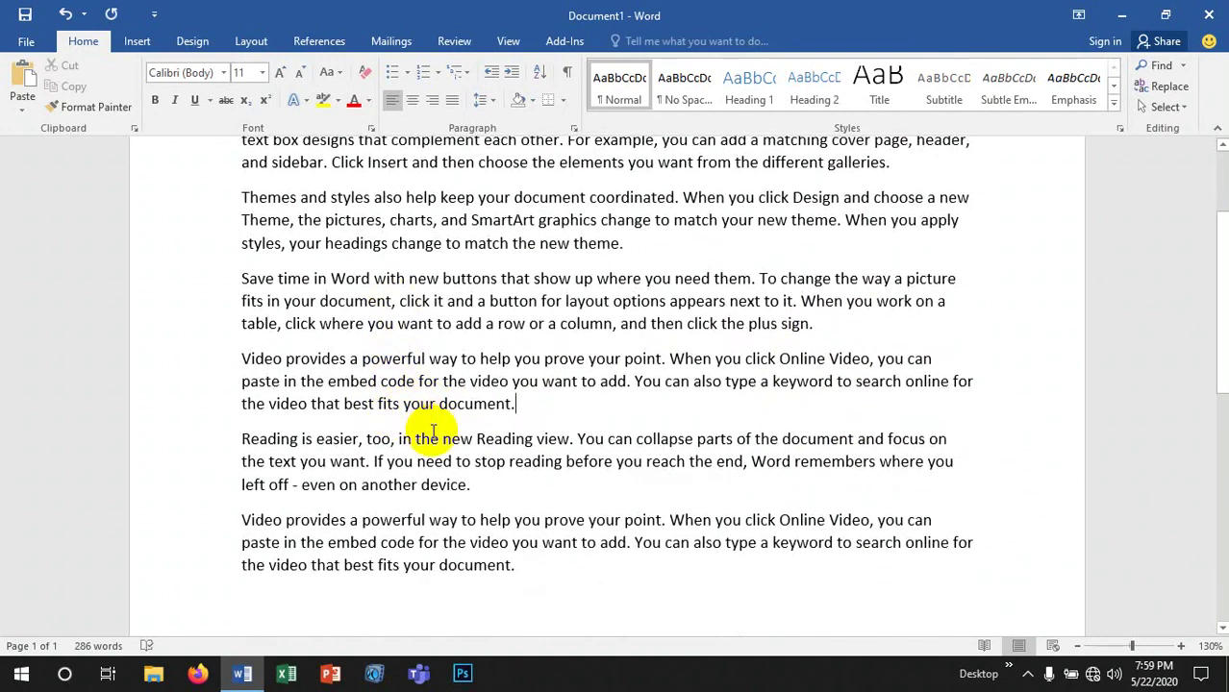
pyautogui.scroll(2, 433, 430)
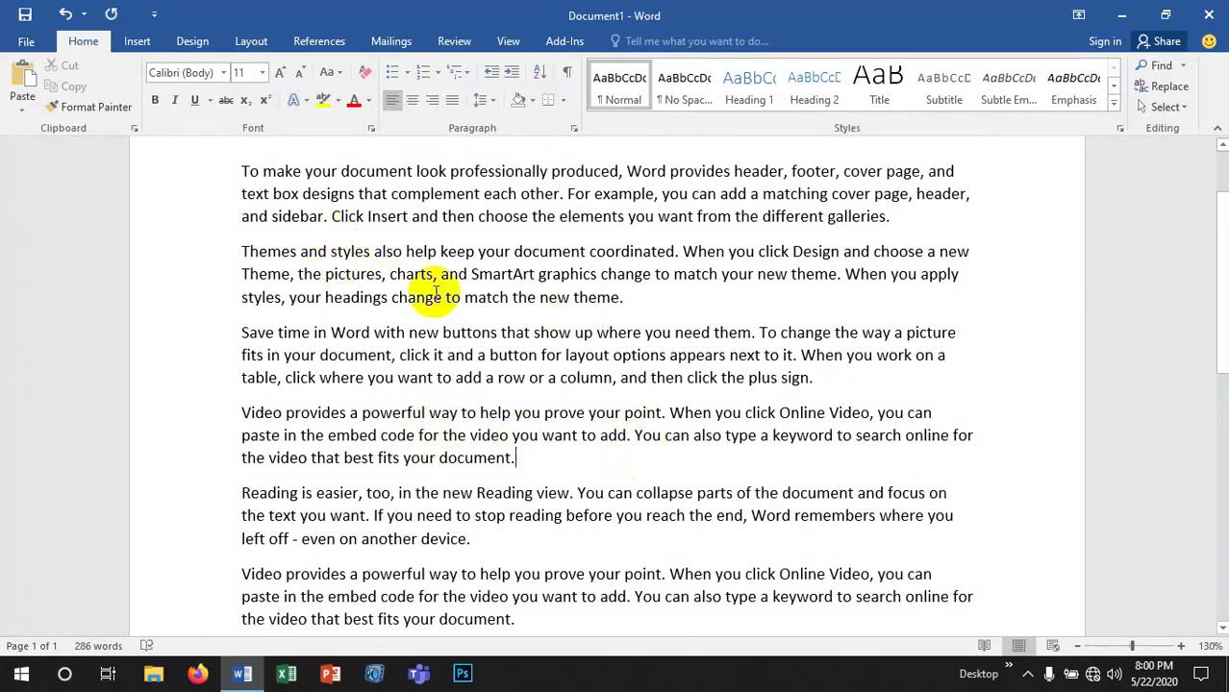
# - Select the whole 'To make your document' paragraph from its start with Shift+arrow keys
pyautogui.click(894, 217)
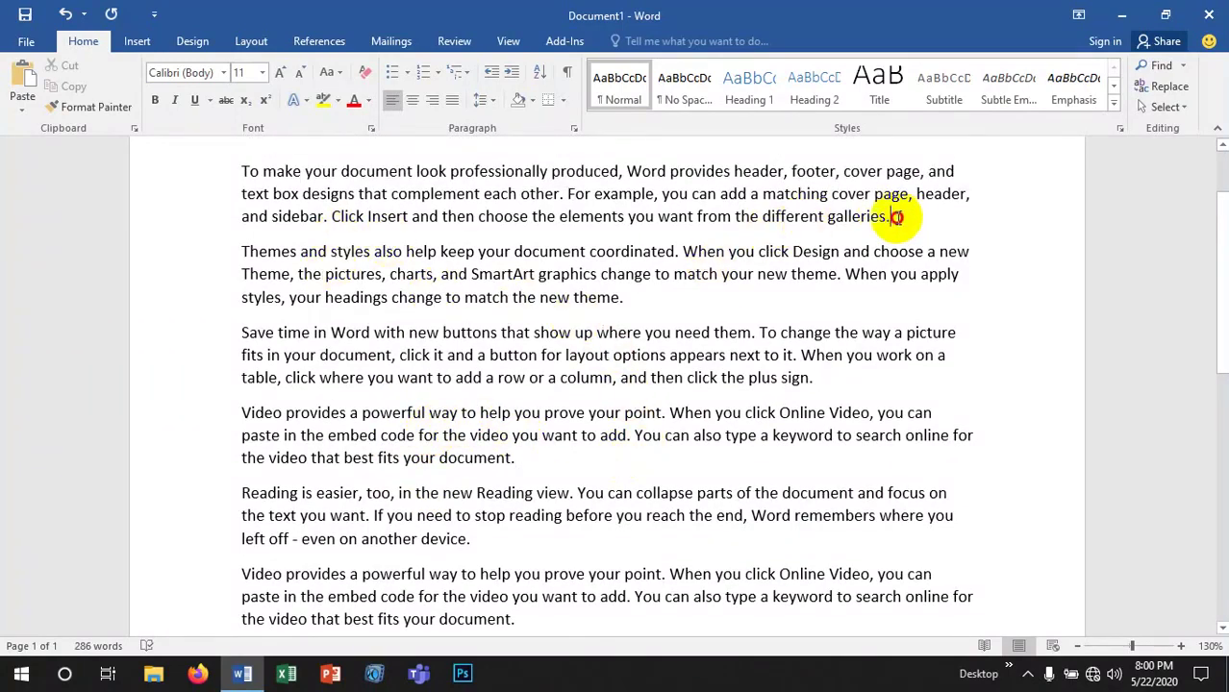
pyautogui.click(243, 171)
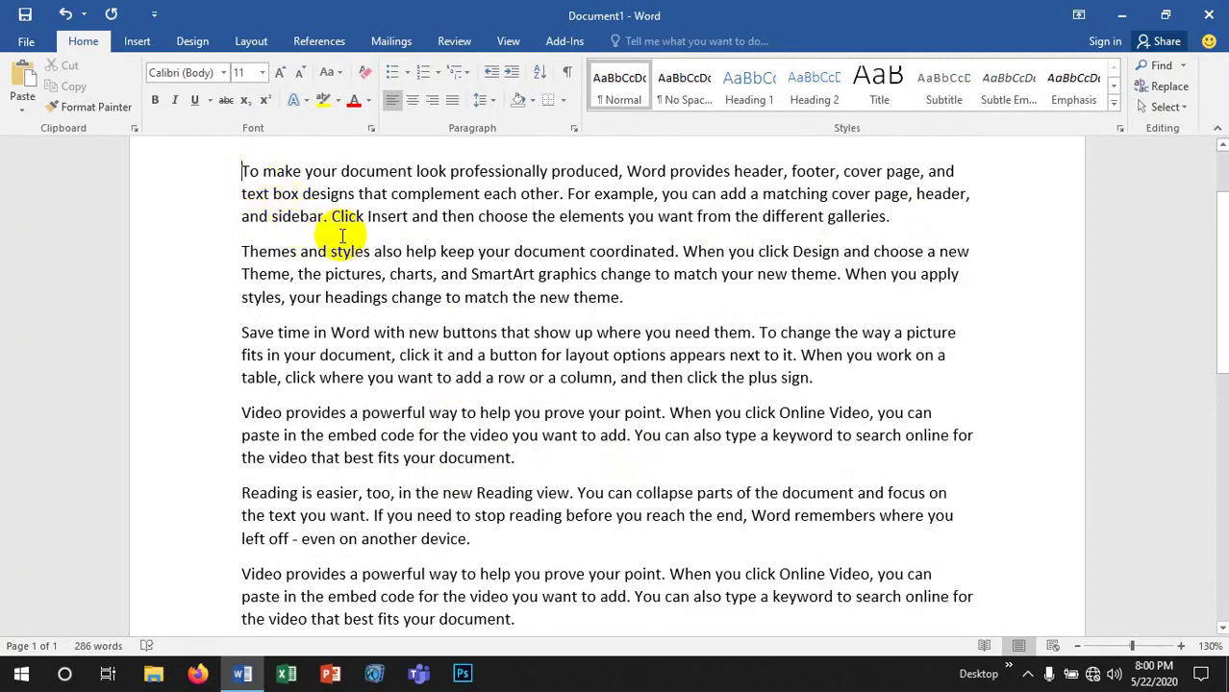
pyautogui.hotkey('shift', 'Right')
pyautogui.hotkey('shift', 'Right')
pyautogui.hotkey('shift', 'Right')
pyautogui.hotkey('shift', 'Right')
pyautogui.hotkey('shift', 'Right')
pyautogui.hotkey('shift', 'Right')
pyautogui.hotkey('shift', 'Right')
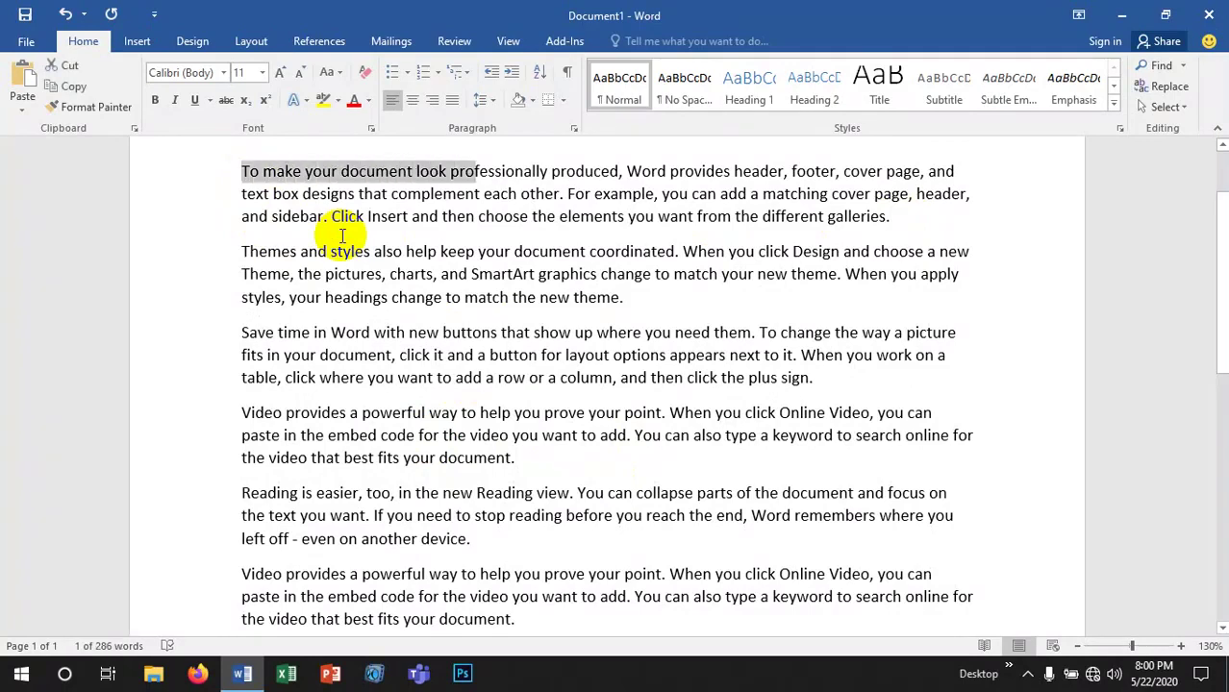
pyautogui.hotkey('shift', 'Right')
pyautogui.hotkey('shift', 'Right')
pyautogui.hotkey('shift', 'Right')
pyautogui.hotkey('shift', 'Right')
pyautogui.hotkey('shift', 'Right')
pyautogui.hotkey('shift', 'Right')
pyautogui.hotkey('shift', 'Down')
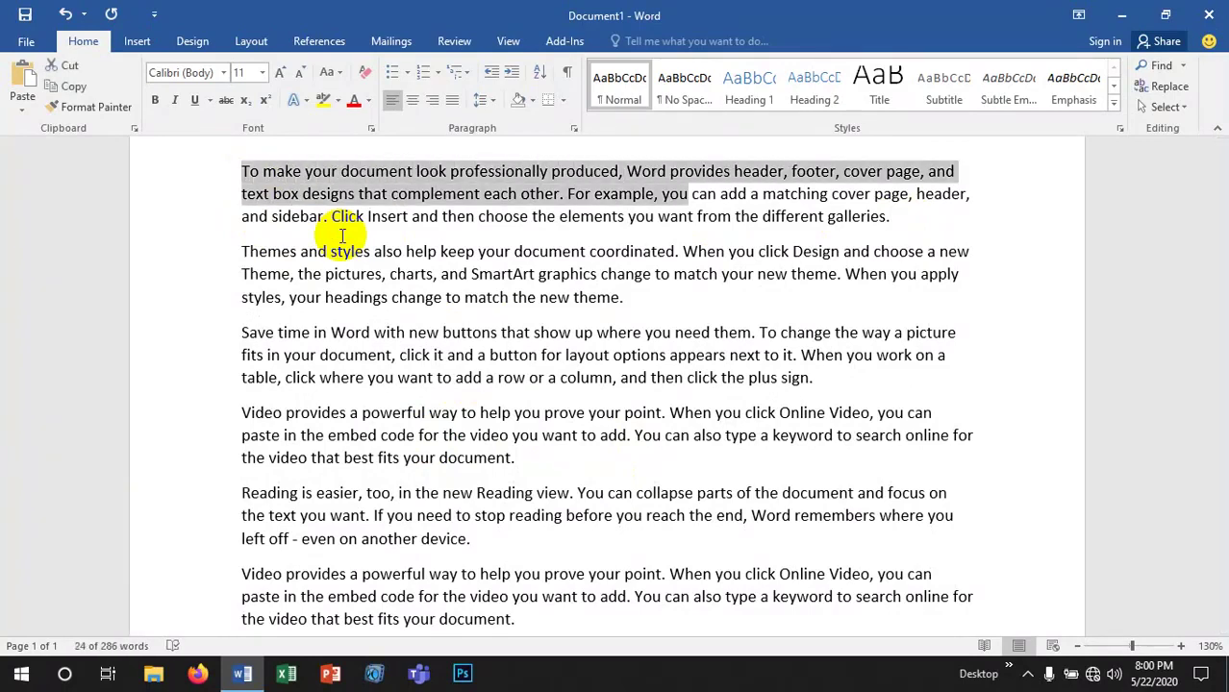
pyautogui.hotkey('shift', 'Down')
pyautogui.hotkey('shift', 'Right')
pyautogui.hotkey('shift', 'Right')
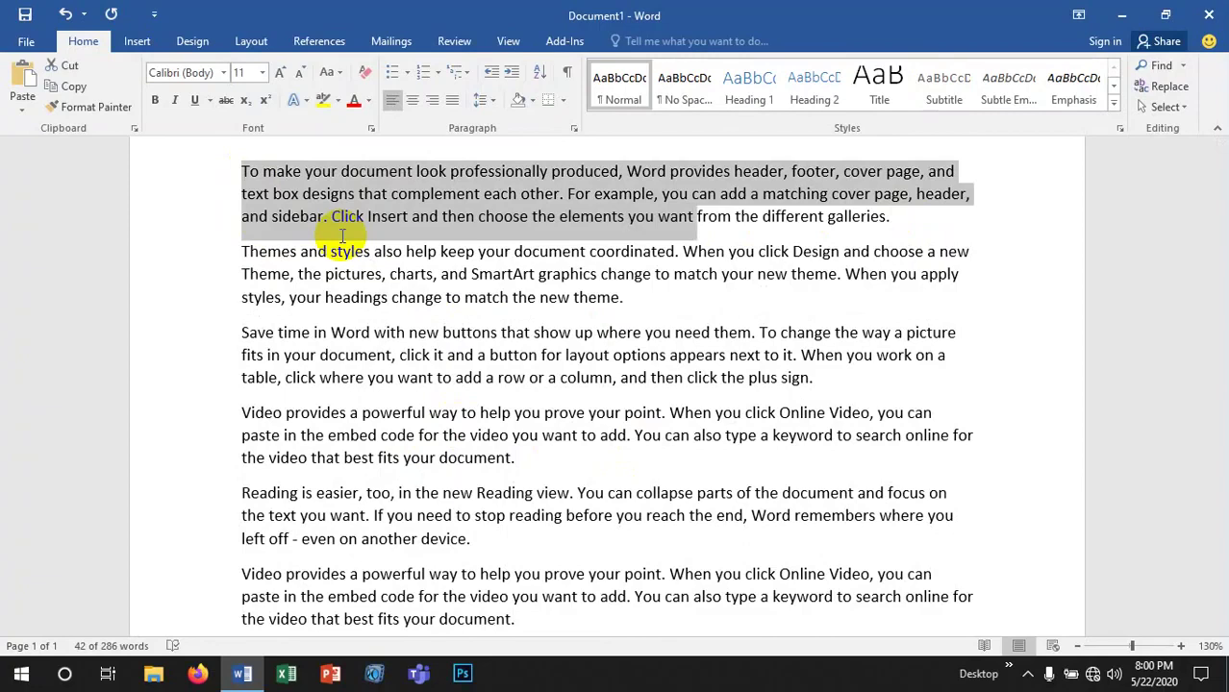
pyautogui.hotkey('shift', 'Right')
pyautogui.hotkey('shift', 'Right')
pyautogui.hotkey('shift', 'Right')
pyautogui.hotkey('shift', 'Right')
pyautogui.hotkey('shift', 'Right')
pyautogui.hotkey('shift', 'Right')
pyautogui.hotkey('shift', 'Right')
pyautogui.hotkey('shift', 'Right')
pyautogui.hotkey('shift', 'Right')
pyautogui.hotkey('shift', 'Right')
pyautogui.hotkey('shift', 'Right')
pyautogui.hotkey('shift', 'Right')
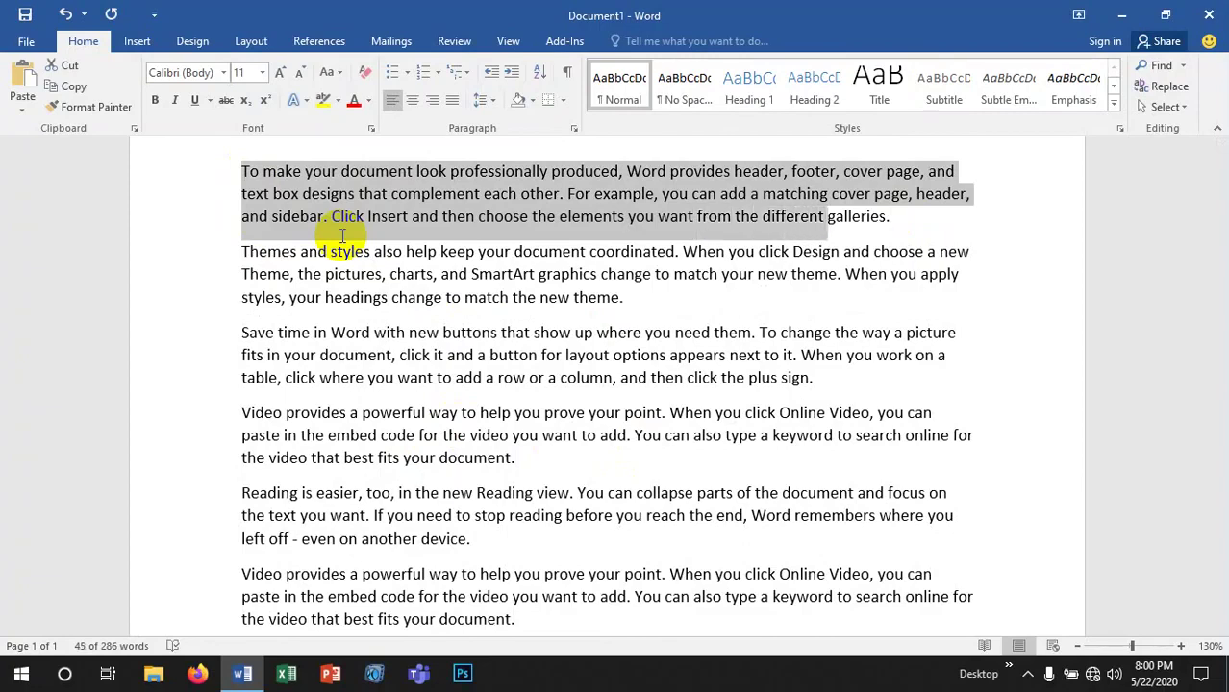
pyautogui.hotkey('shift', 'Right')
pyautogui.hotkey('shift', 'Right')
pyautogui.hotkey('shift', 'Right')
pyautogui.hotkey('shift', 'Right')
pyautogui.hotkey('shift', 'Right')
pyautogui.hotkey('shift', 'Right')
pyautogui.hotkey('shift', 'Right')
pyautogui.hotkey('shift', 'Right')
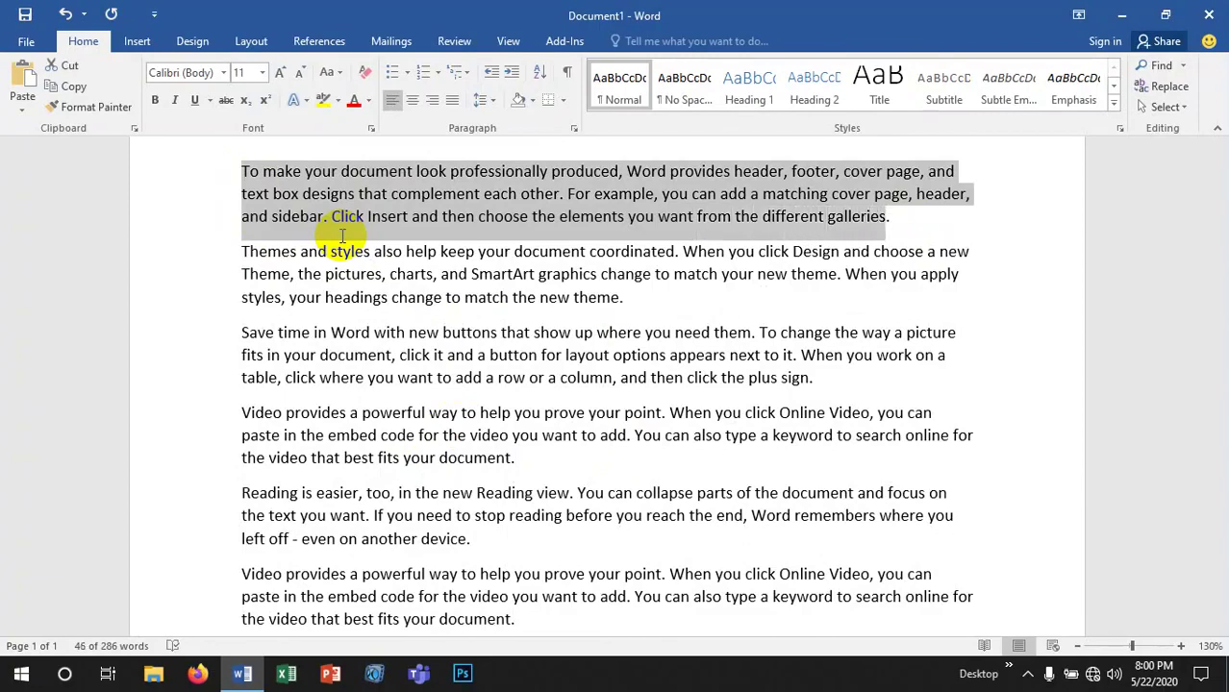
pyautogui.hotkey('shift', 'Right')
pyautogui.hotkey('shift', 'Right')
pyautogui.hotkey('shift', 'Right')
pyautogui.hotkey('ctrl', 'c')
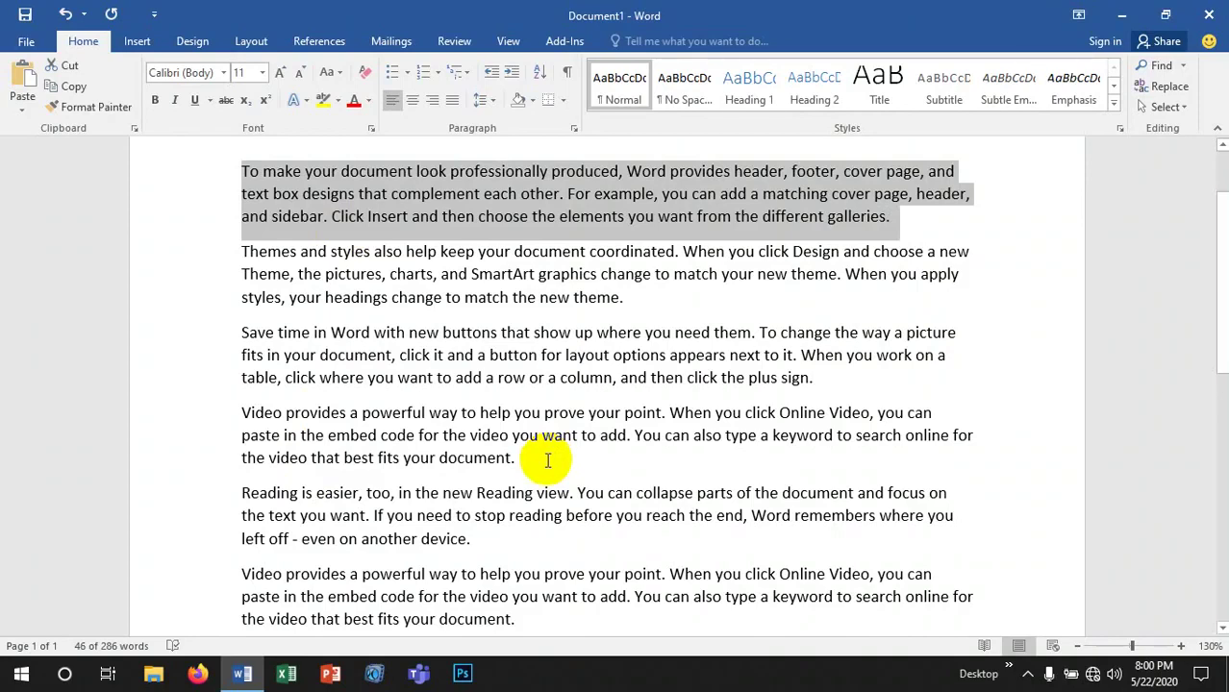
# - Copy the first paragraph's text and paste it after 'your document.' in the Video paragraph
pyautogui.press('Down')
pyautogui.press('Down')
pyautogui.press('Down')
pyautogui.press('Down')
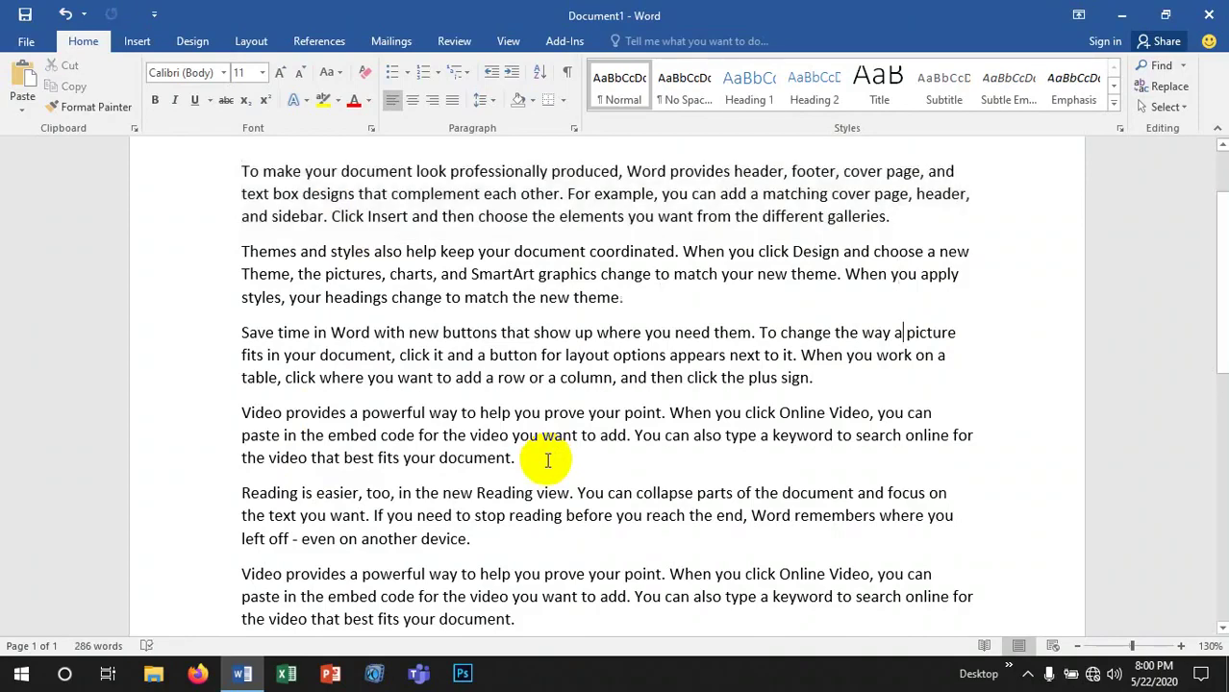
pyautogui.press('Down')
pyautogui.press('Down')
pyautogui.press('Down')
pyautogui.press('Down')
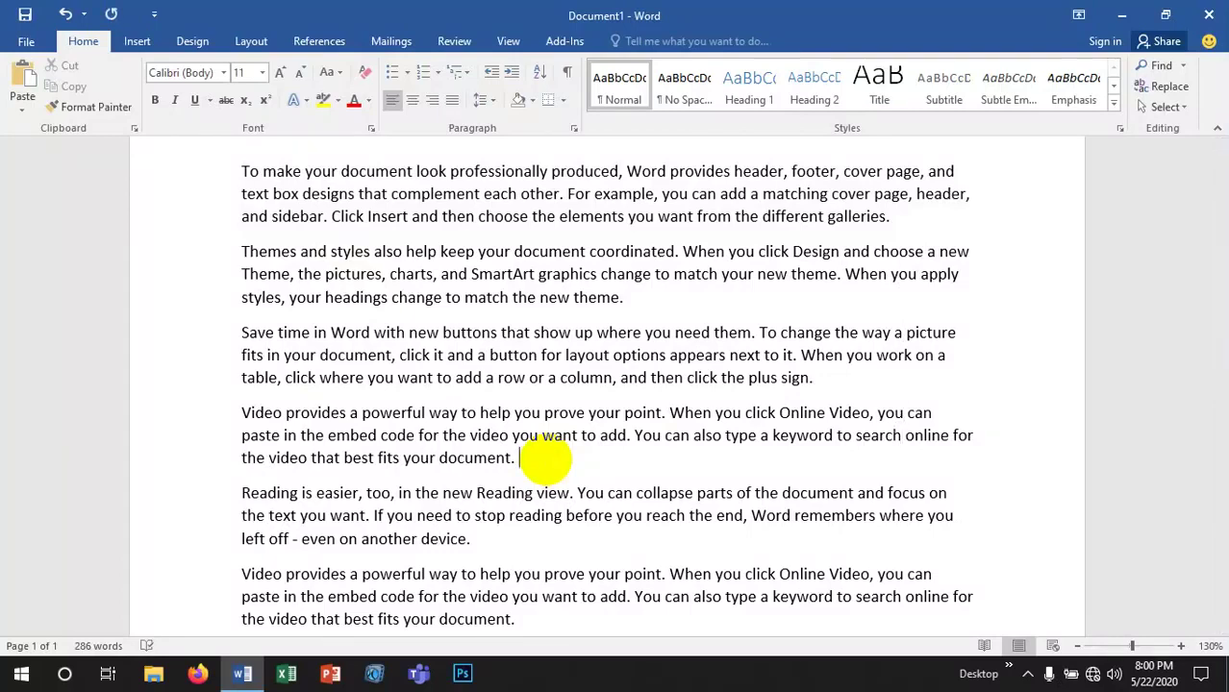
pyautogui.hotkey('ctrl', 'v')
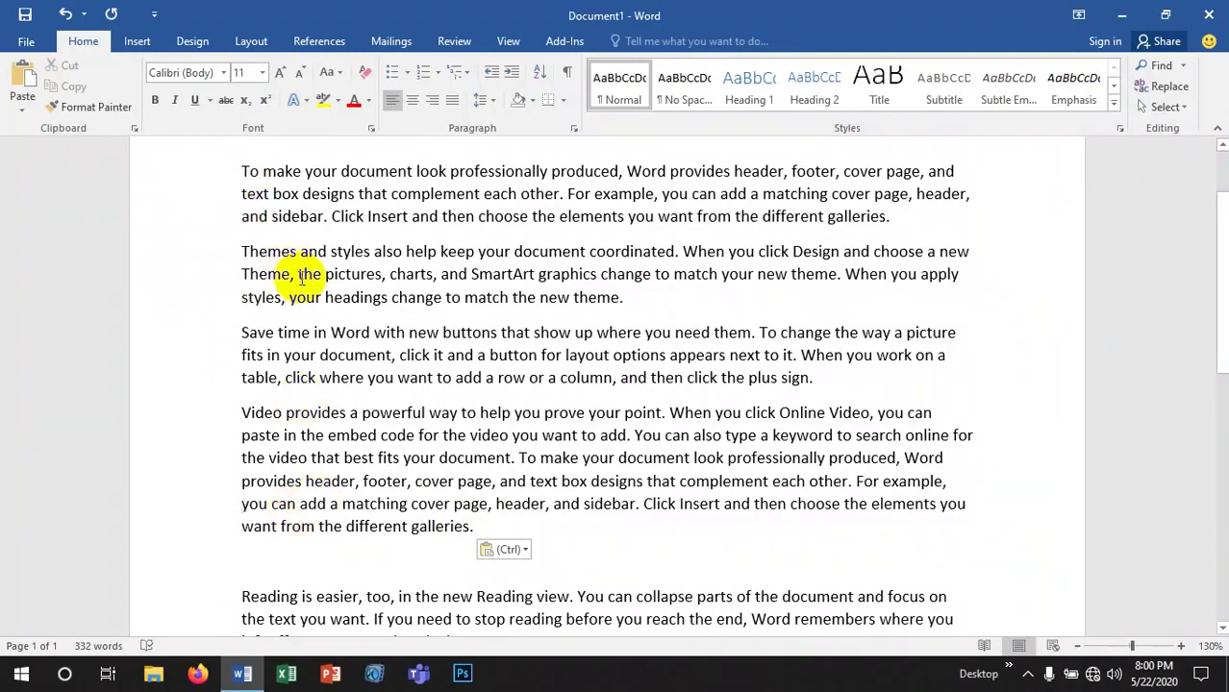
# - Select the pasted copy of the text through its paragraph end
pyautogui.press('Right')
pyautogui.press('Right')
pyautogui.press('Right')
pyautogui.press('Right')
pyautogui.press('Up')
pyautogui.press('Up')
pyautogui.press('Up')
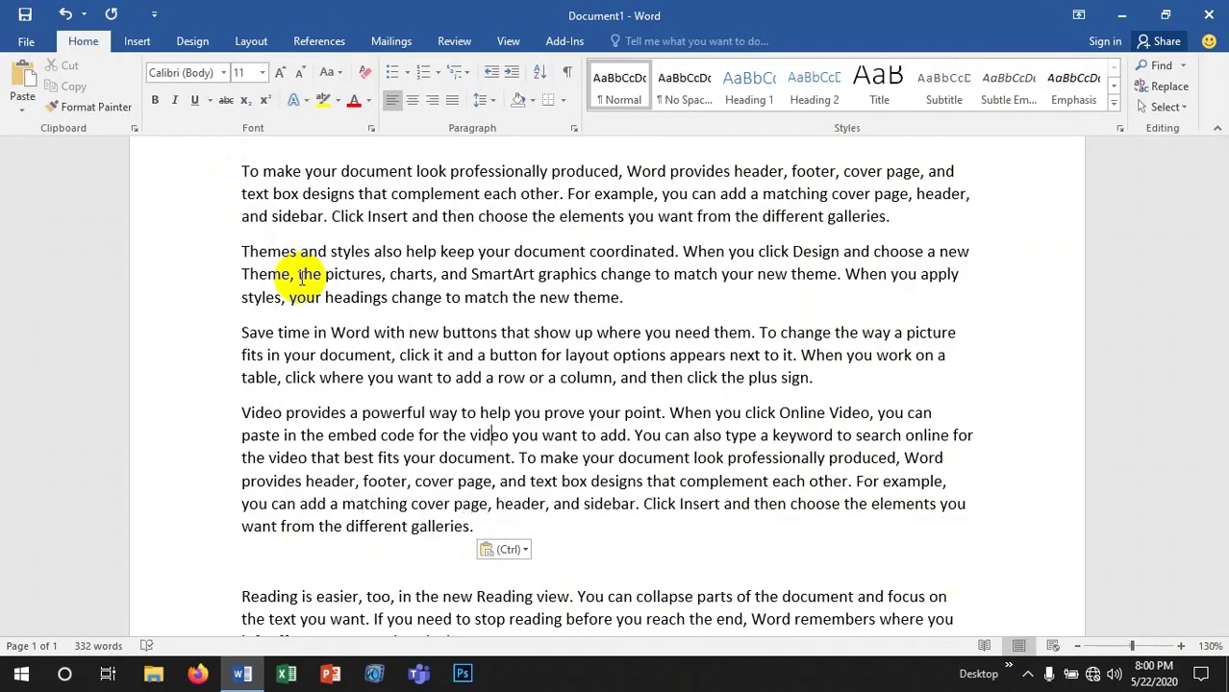
pyautogui.press('Right')
pyautogui.press('Right')
pyautogui.press('Right')
pyautogui.press('Down')
pyautogui.press('Down')
pyautogui.press('Up')
pyautogui.hotkey('shift', 'Down')
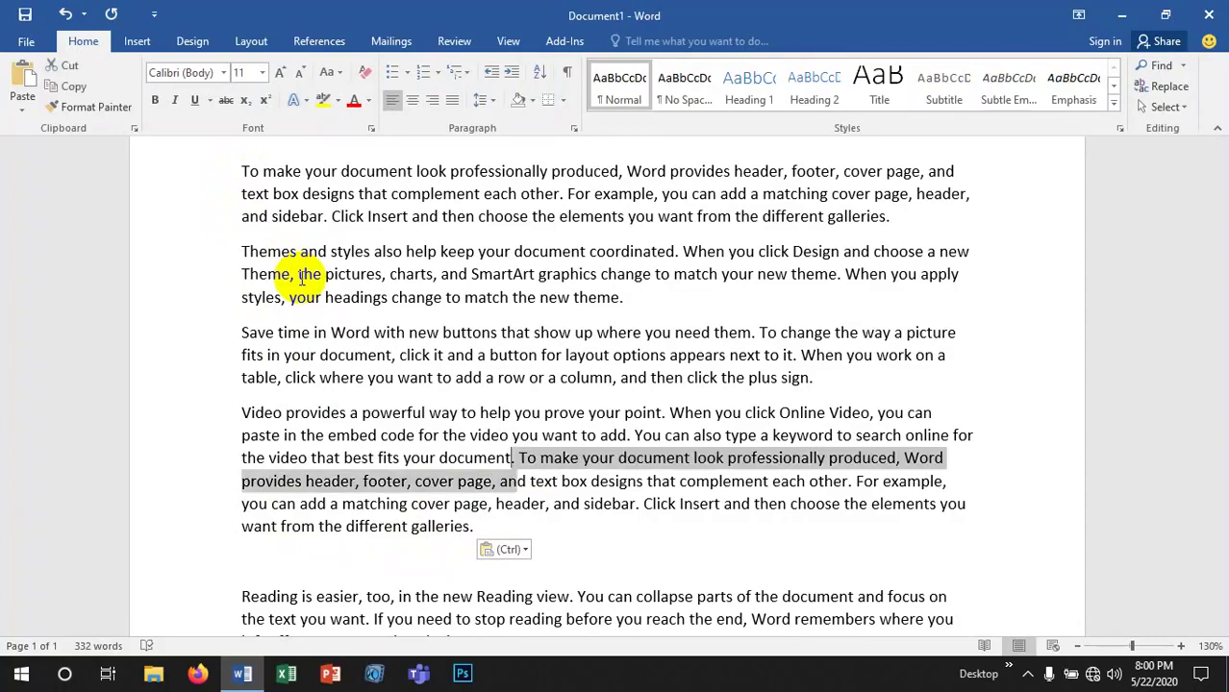
pyautogui.hotkey('shift', 'Down')
pyautogui.hotkey('shift', 'Down')
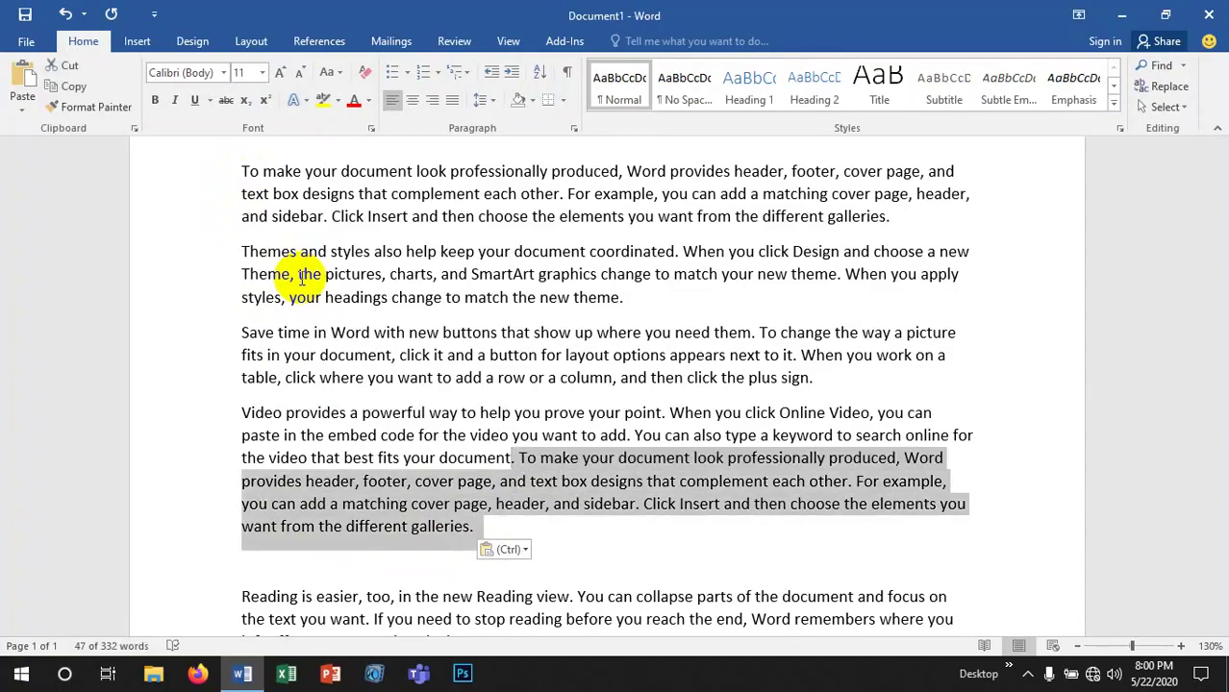
pyautogui.press('ctrl')
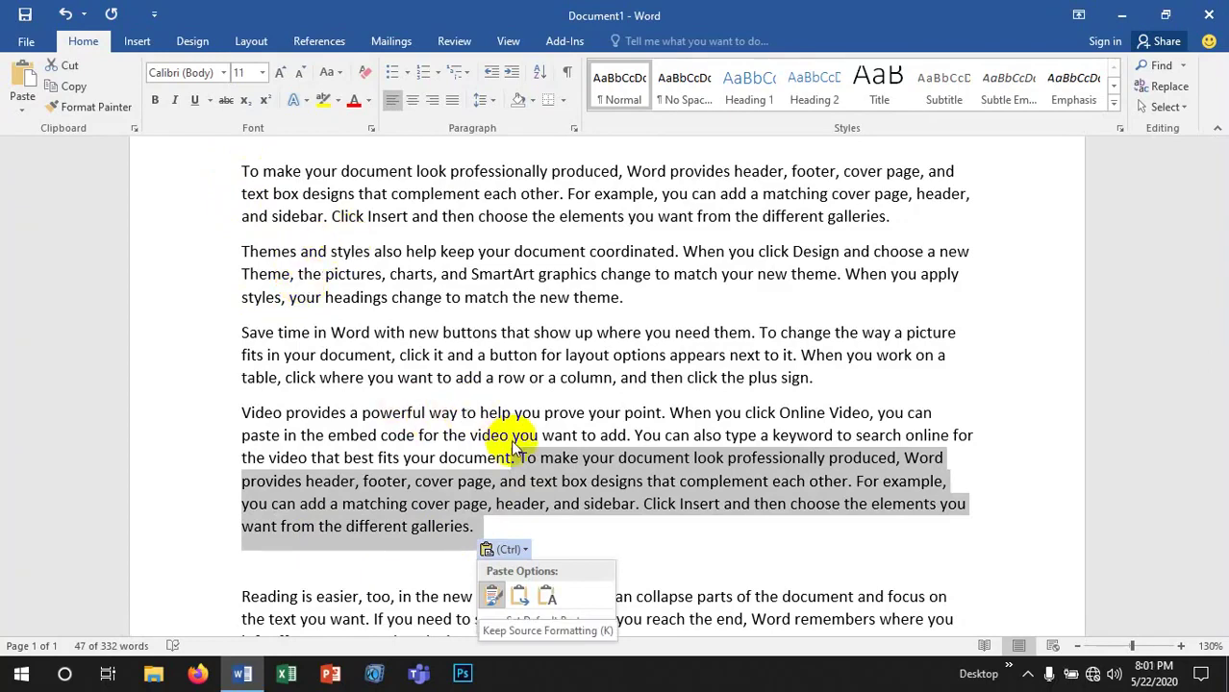
pyautogui.press('Escape')
pyautogui.click(501, 461)
pyautogui.moveTo(523, 512); pyautogui.dragTo(527, 534)
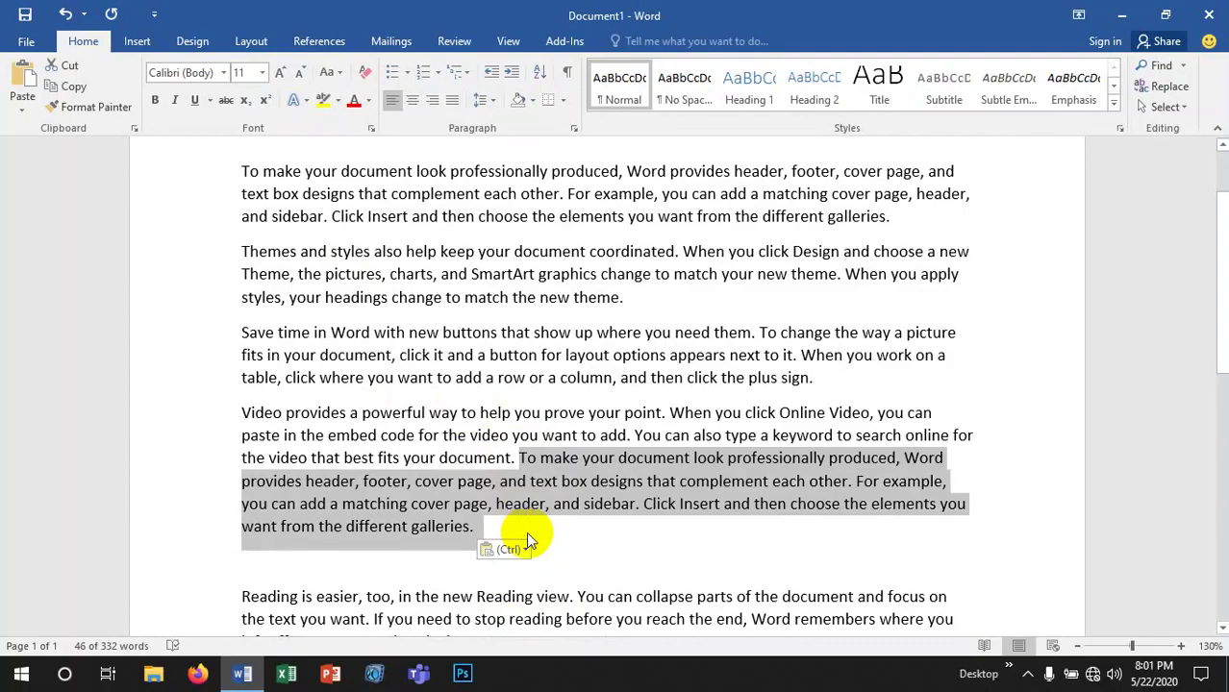
# - Cut the pasted text and paste it after 'device.' at the Reading paragraph's end
pyautogui.press('Delete')
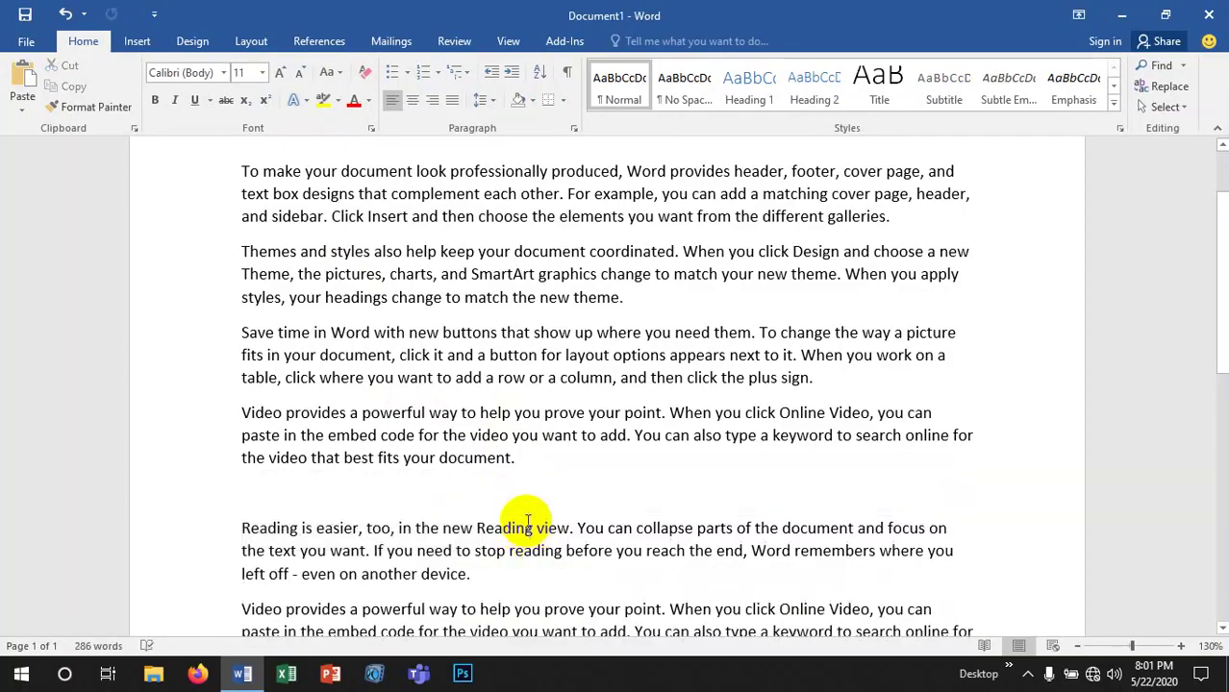
pyautogui.scroll(-1, 449, 541)
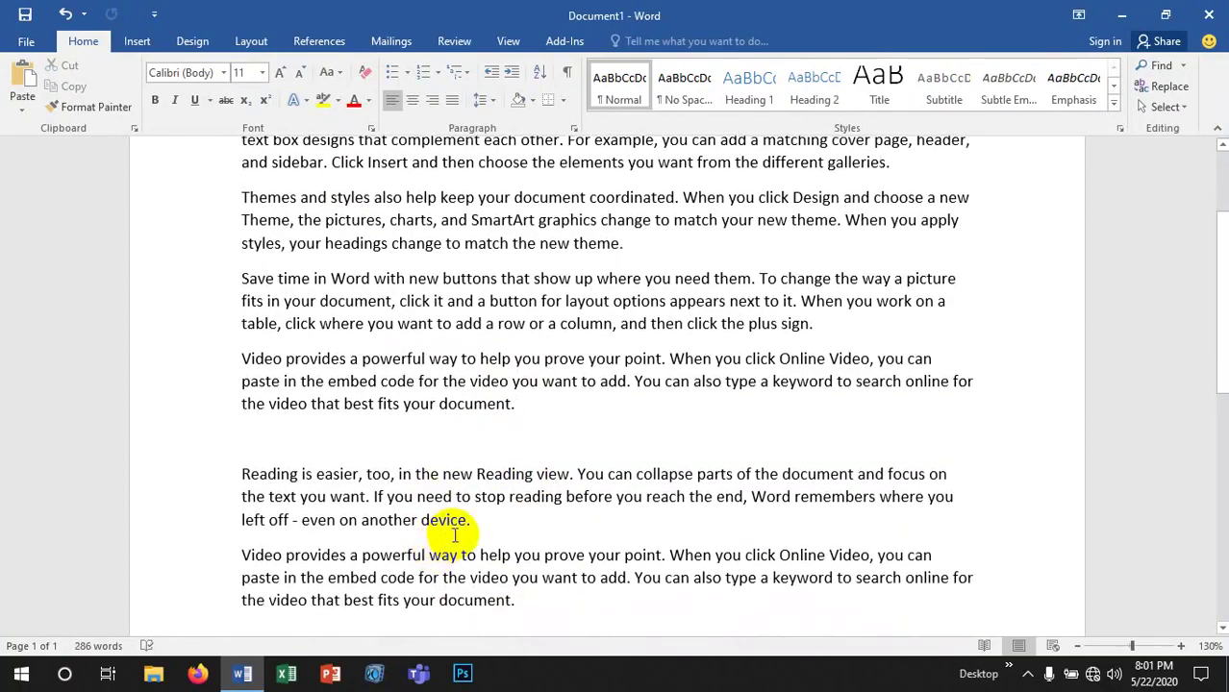
pyautogui.press('Down')
pyautogui.press('Down')
pyautogui.press('Down')
pyautogui.press('Down')
pyautogui.press('End')
pyautogui.hotkey('ctrl', 'v')
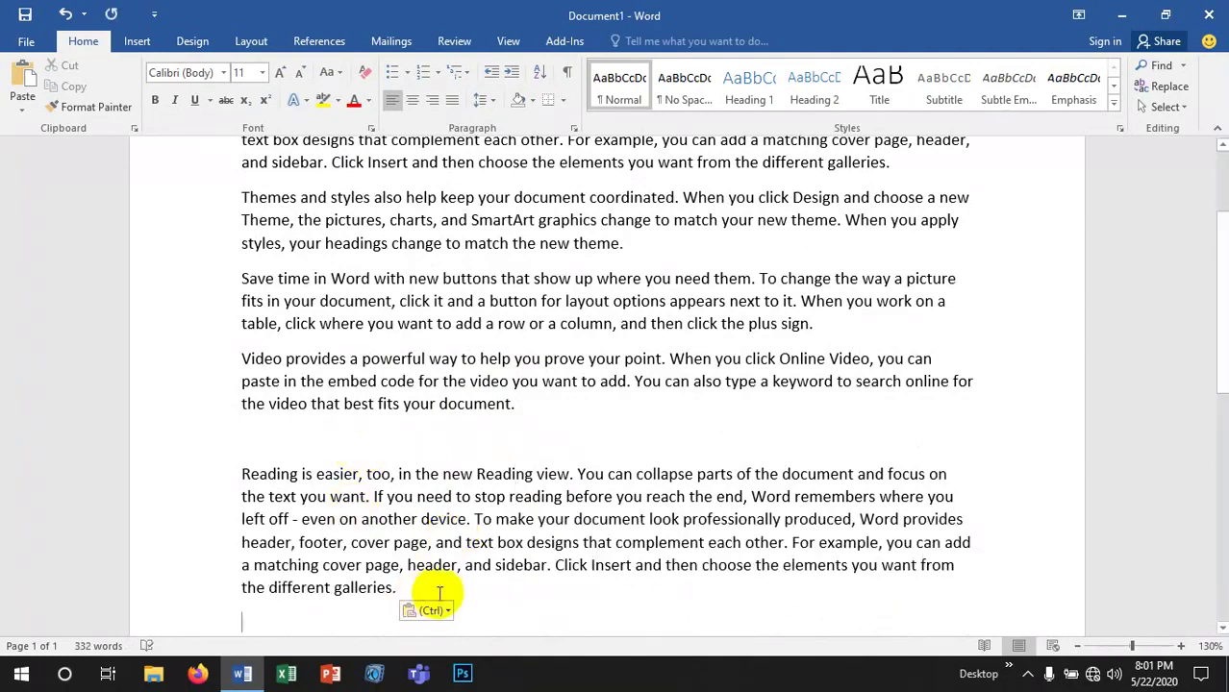
pyautogui.scroll(-1, 439, 593)
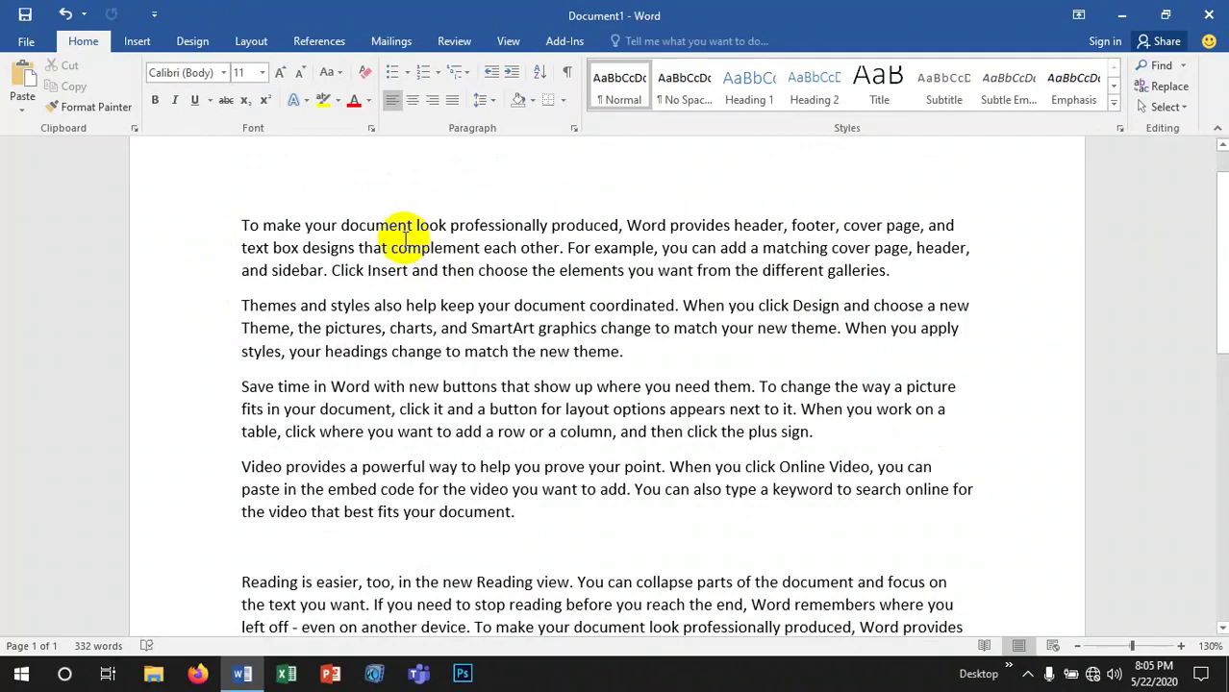
pyautogui.scroll(-1, 405, 238)
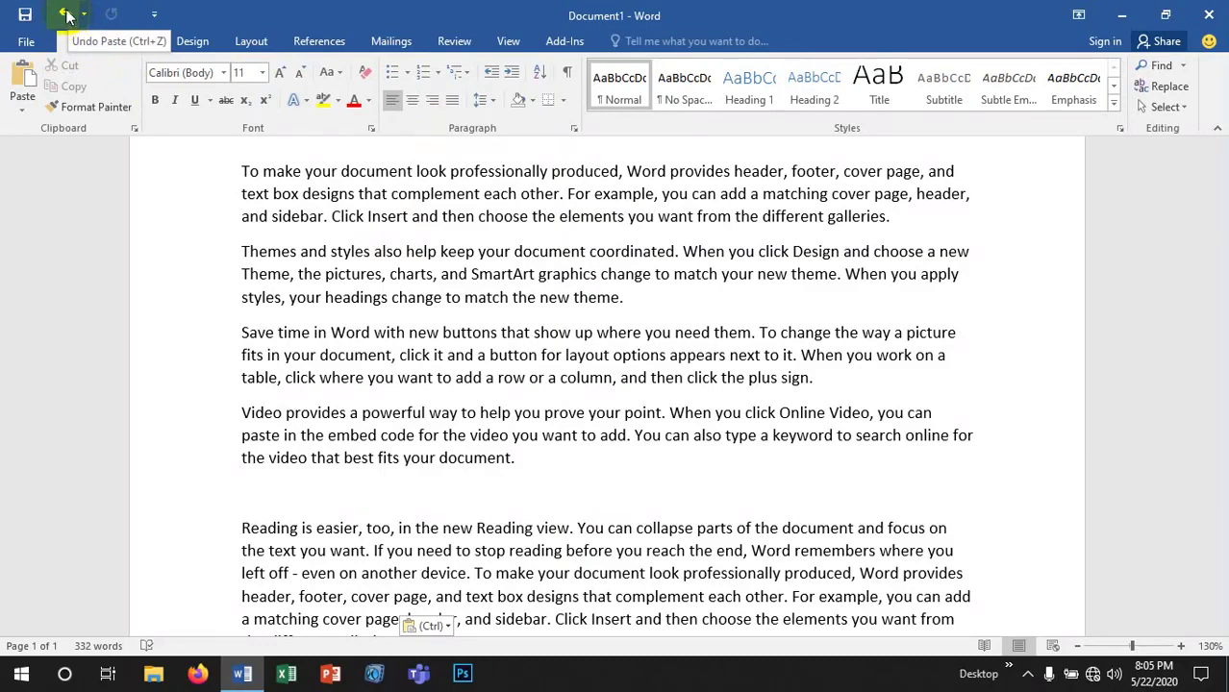
# - Undo the last seven edits, returning the Video paragraph to the top of the document
pyautogui.click(68, 15)
pyautogui.click(68, 15)
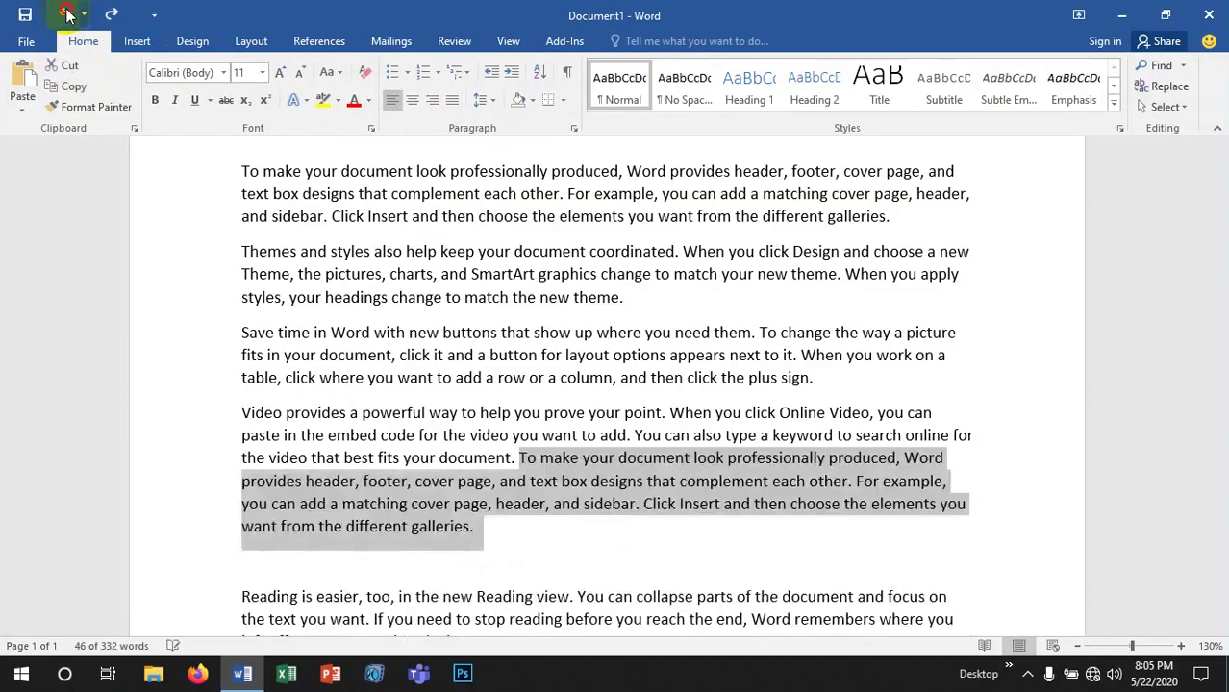
pyautogui.click(68, 15)
pyautogui.click(67, 14)
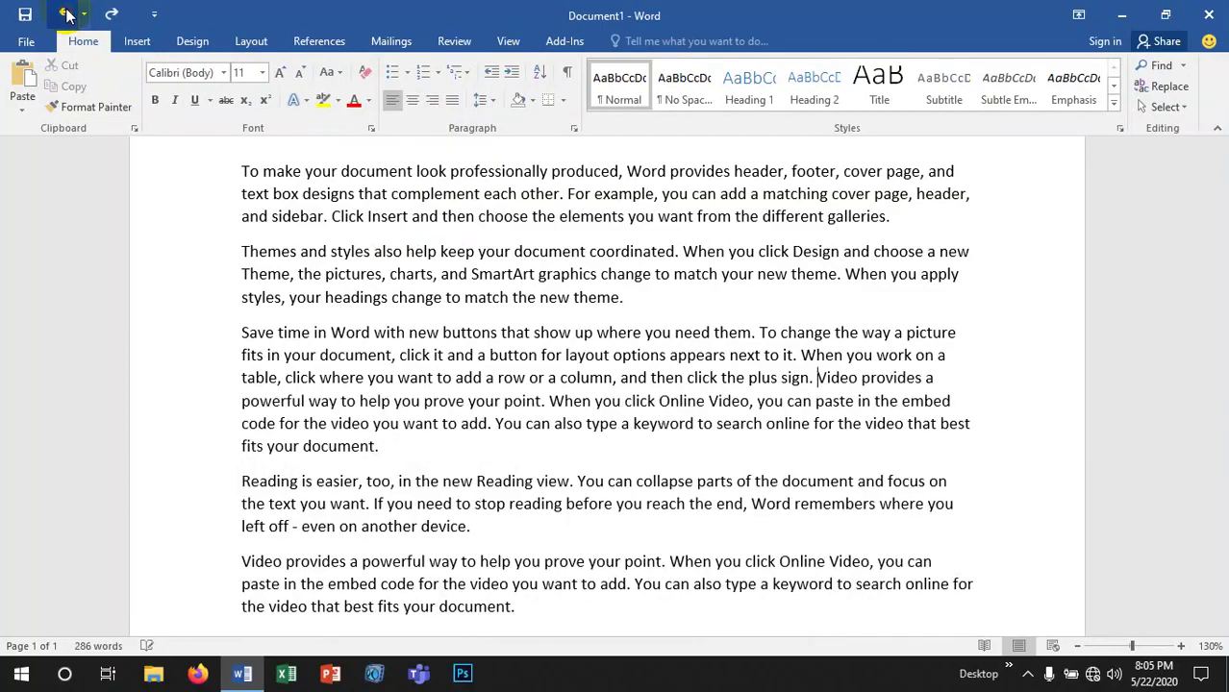
pyautogui.click(67, 14)
pyautogui.click(67, 14)
pyautogui.click(67, 15)
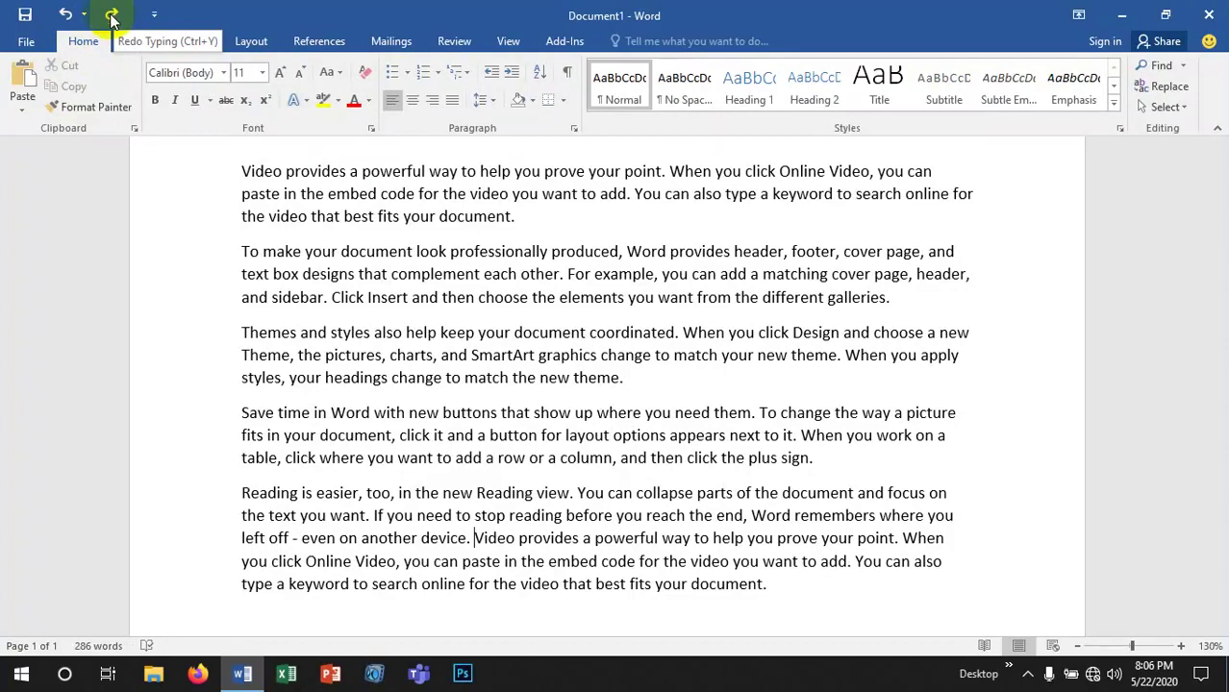
# - Redo the last five edits, returning the Video paragraph to fourth place after Save time
pyautogui.click(112, 17)
pyautogui.click(112, 17)
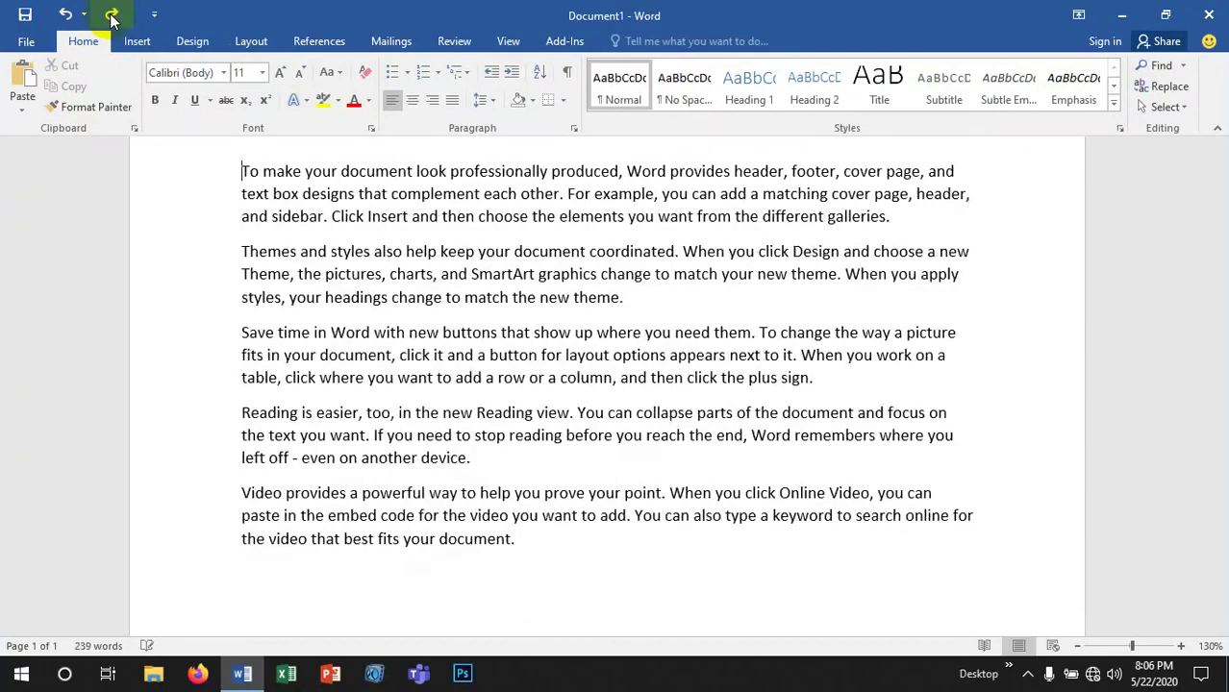
pyautogui.click(112, 17)
pyautogui.click(112, 18)
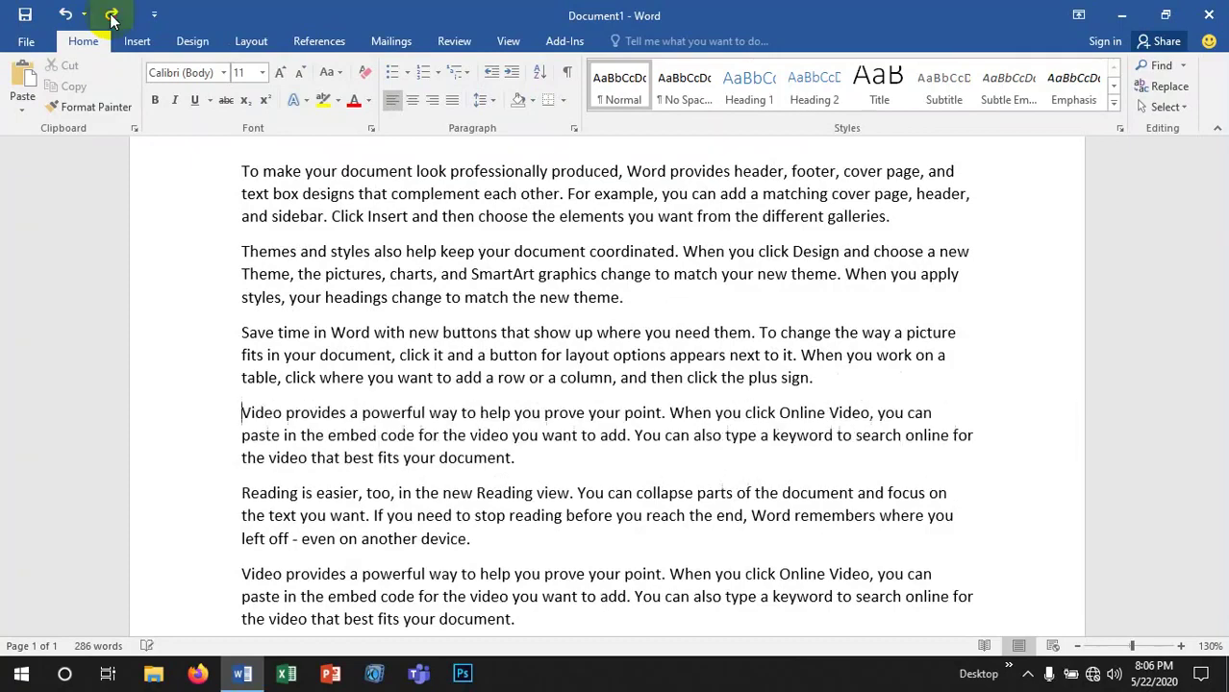
pyautogui.click(112, 17)
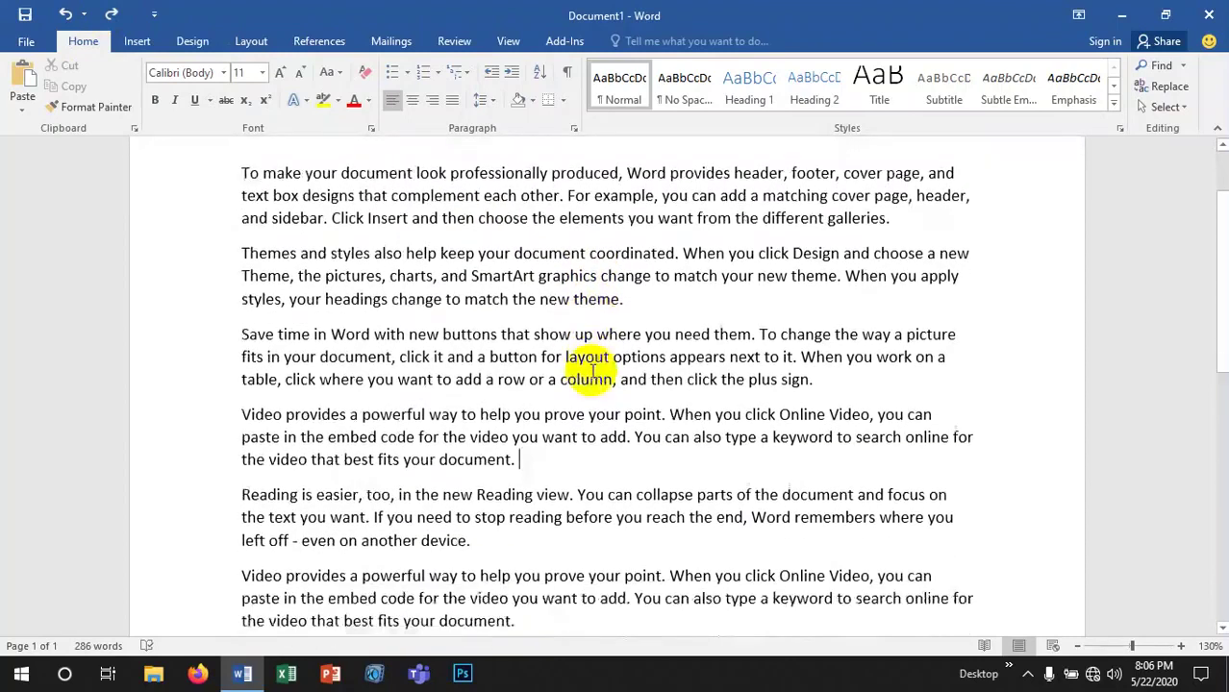
pyautogui.scroll(-1, 592, 370)
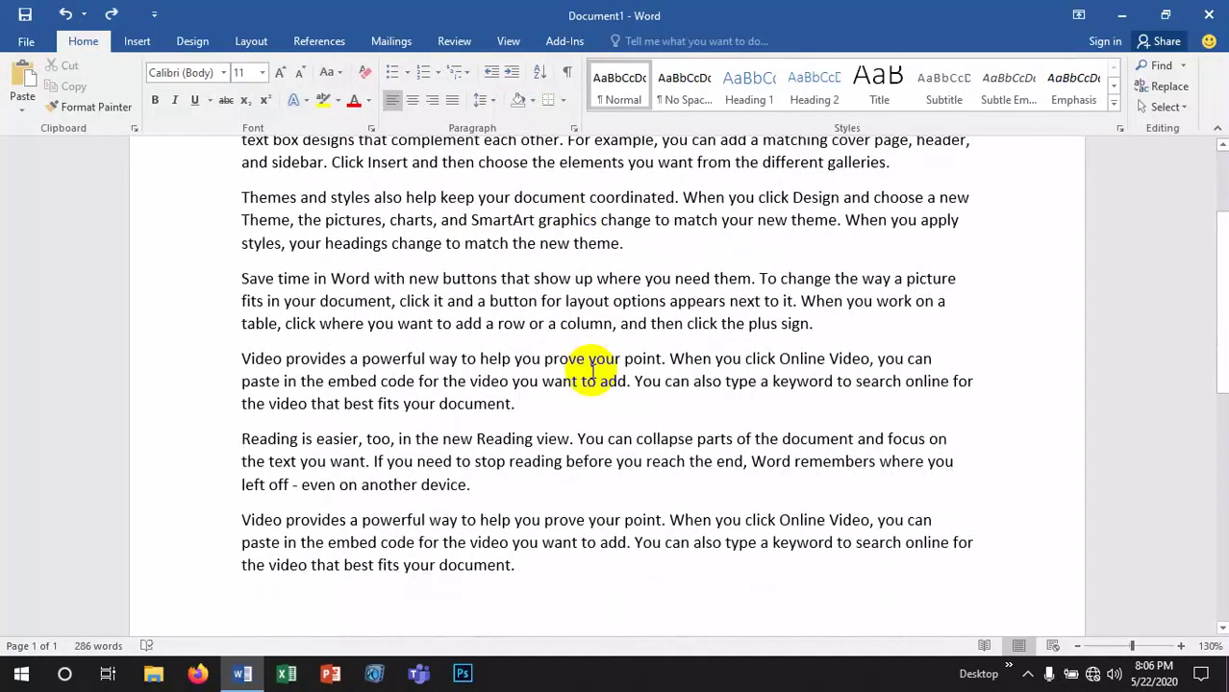